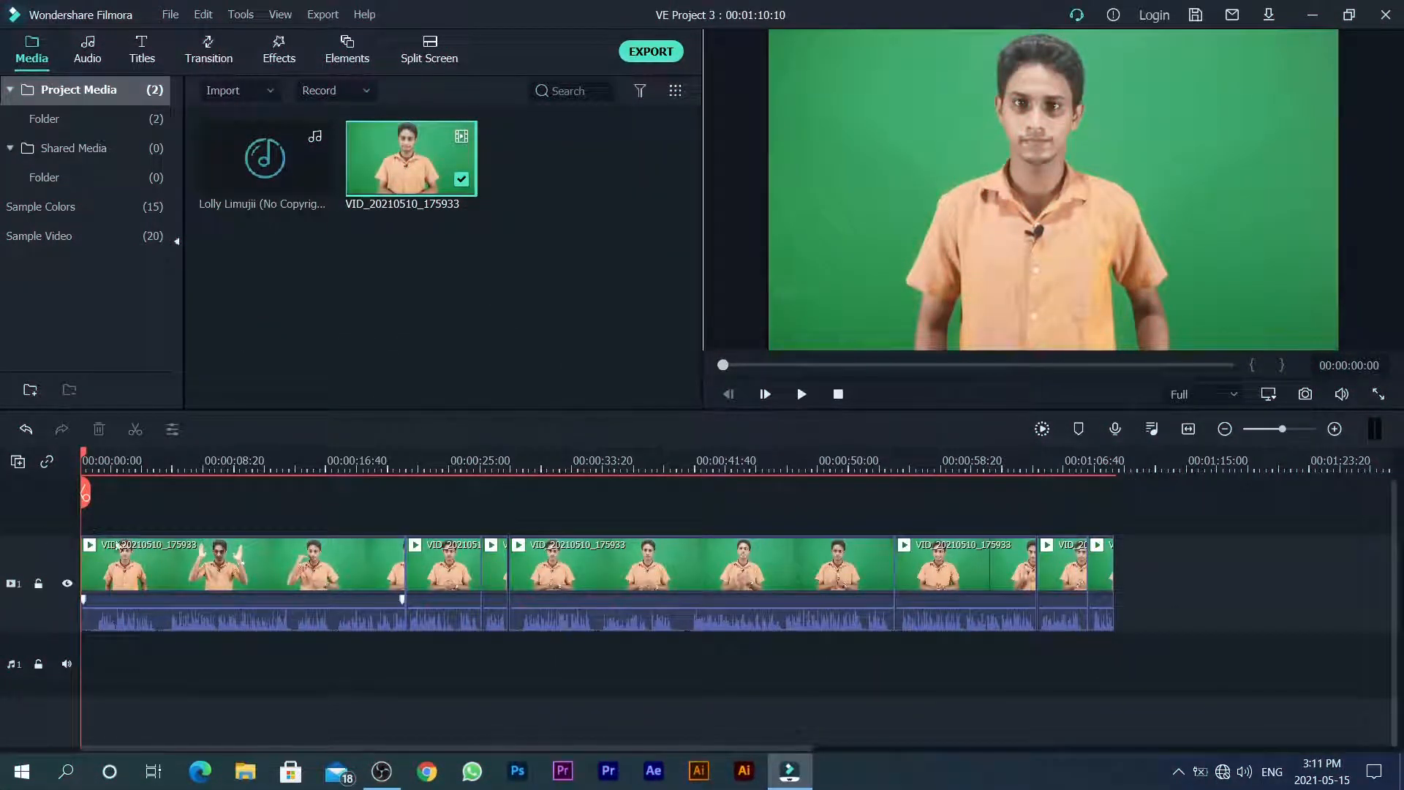
Split the first clip on the video track at 00:00:01:11, where the speech begins
scroll(194, 505, up, 1)
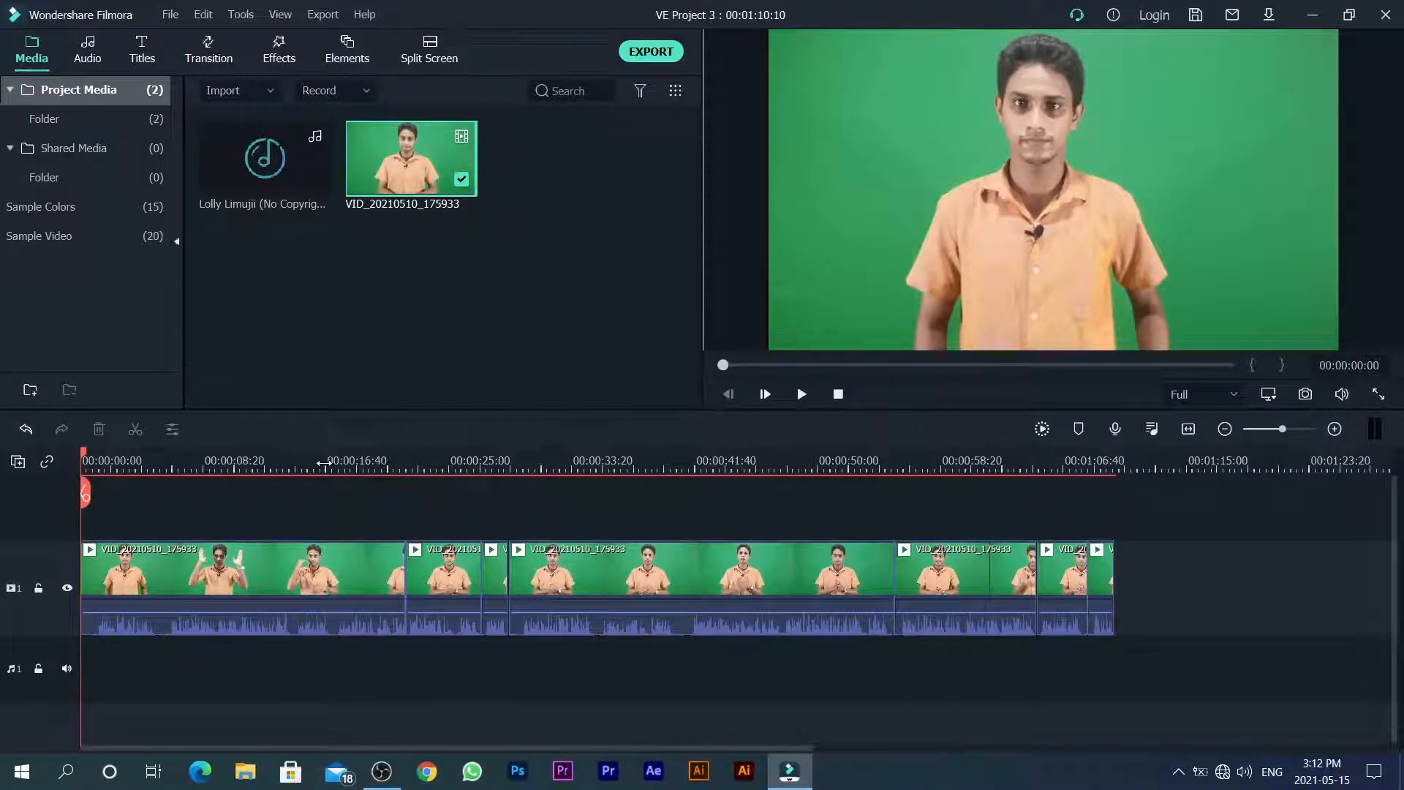
scroll(485, 463, up, 2)
scroll(485, 462, up, 2)
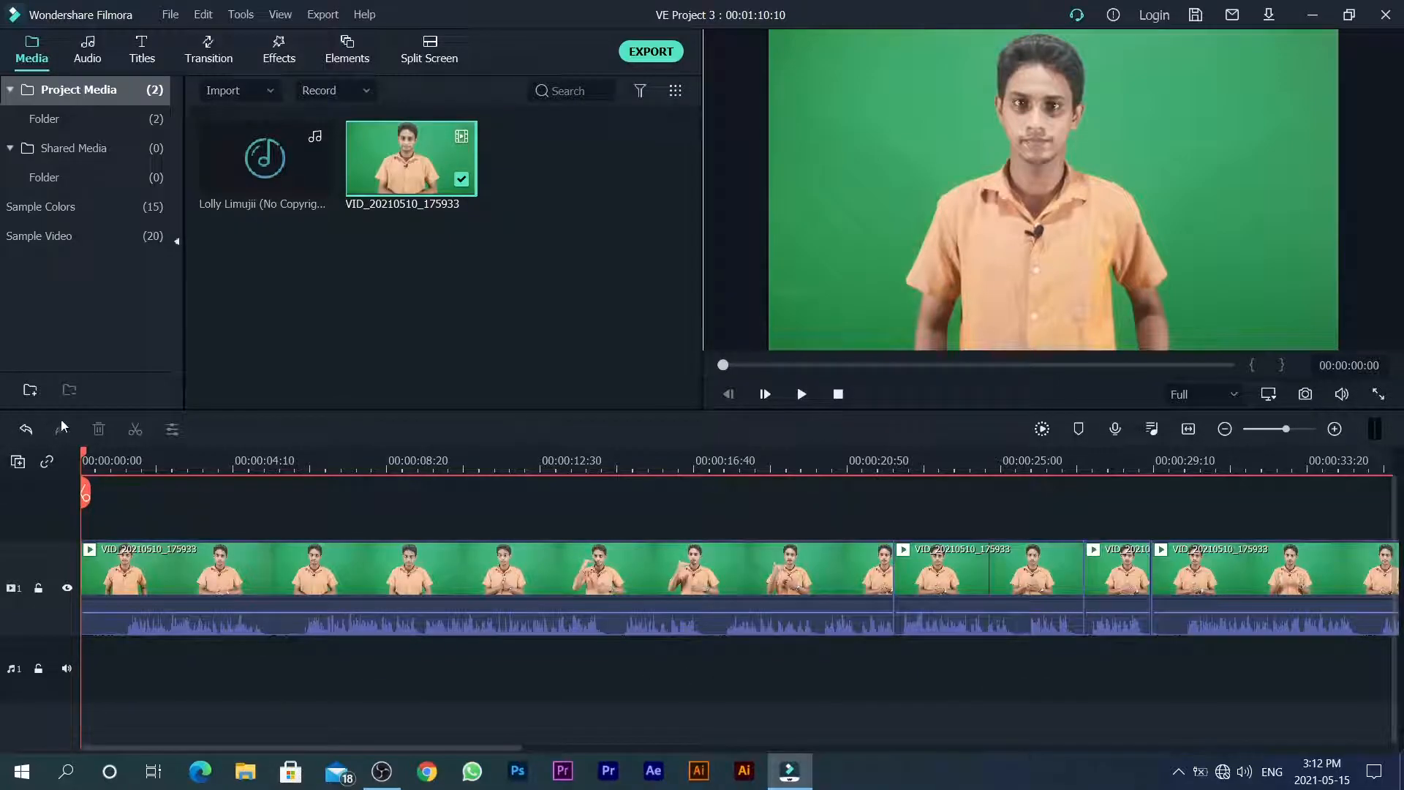
drag(84, 456, 124, 456)
click(186, 577)
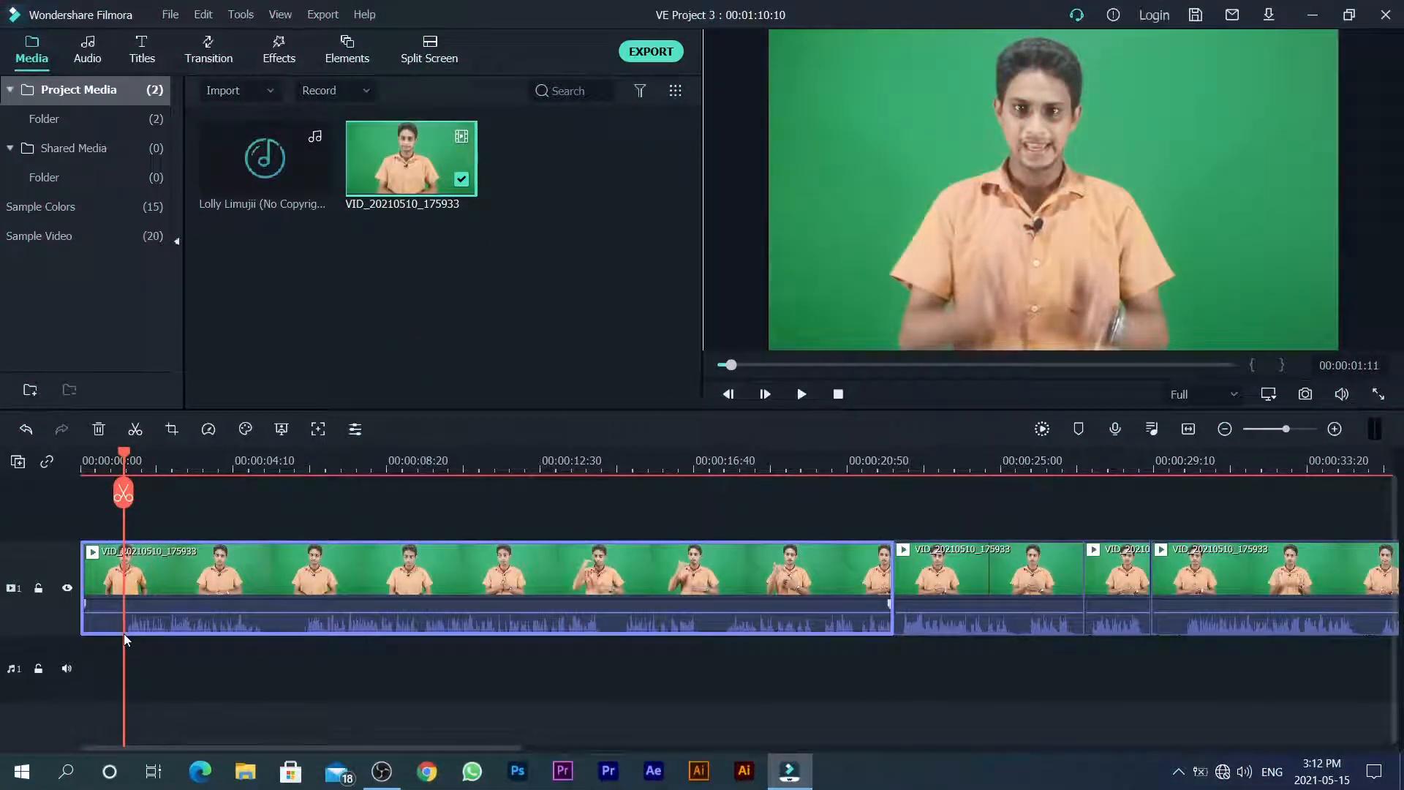
key(ctrl+b)
click(110, 569)
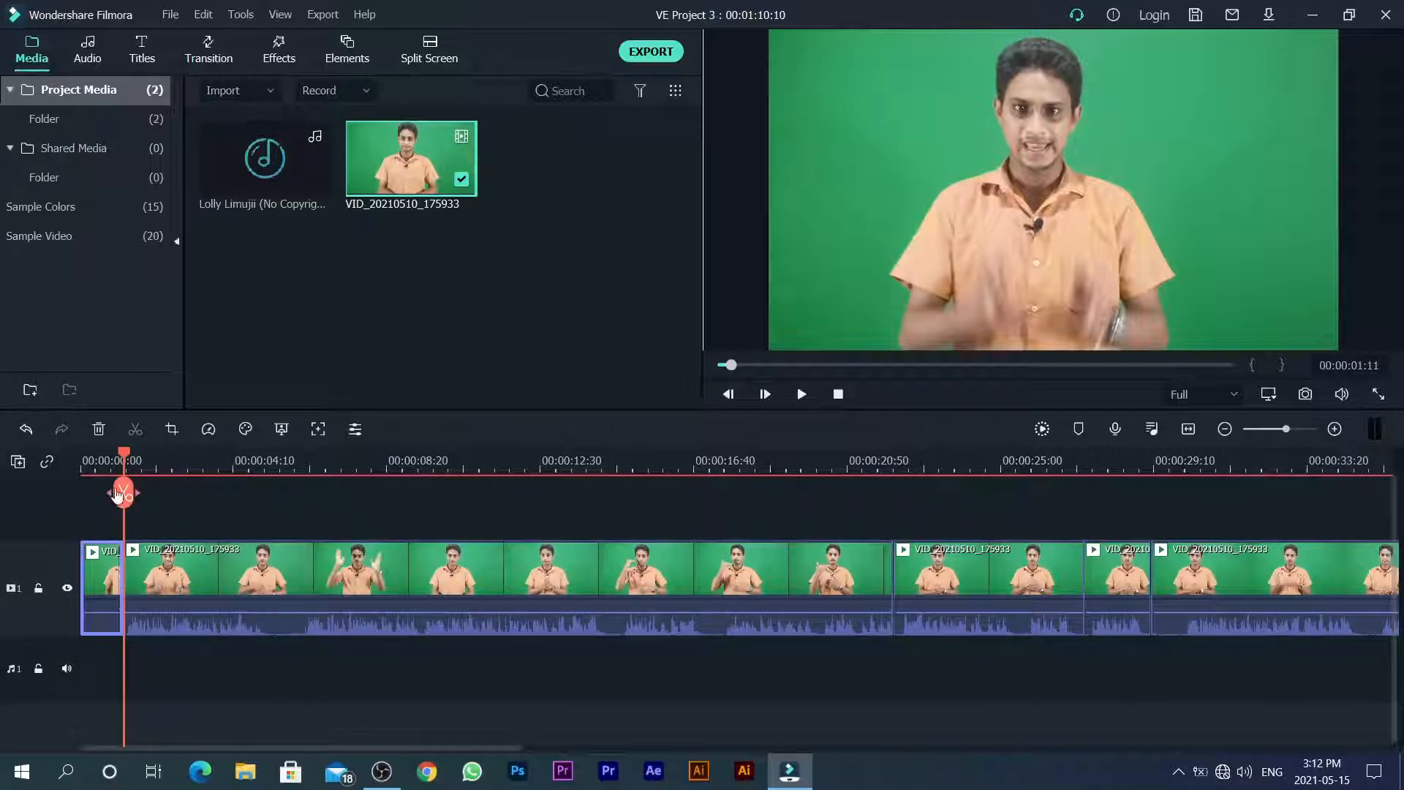
Split the opening clip on both sides of the silent pause between about 5 and 6 seconds
drag(126, 452, 302, 467)
key(ctrl+b)
key(ctrl+b)
Split the video at 00:00:16:45 and 00:00:17:28 around the next pause, and at 00:00:29:56 after the following one
click(696, 462)
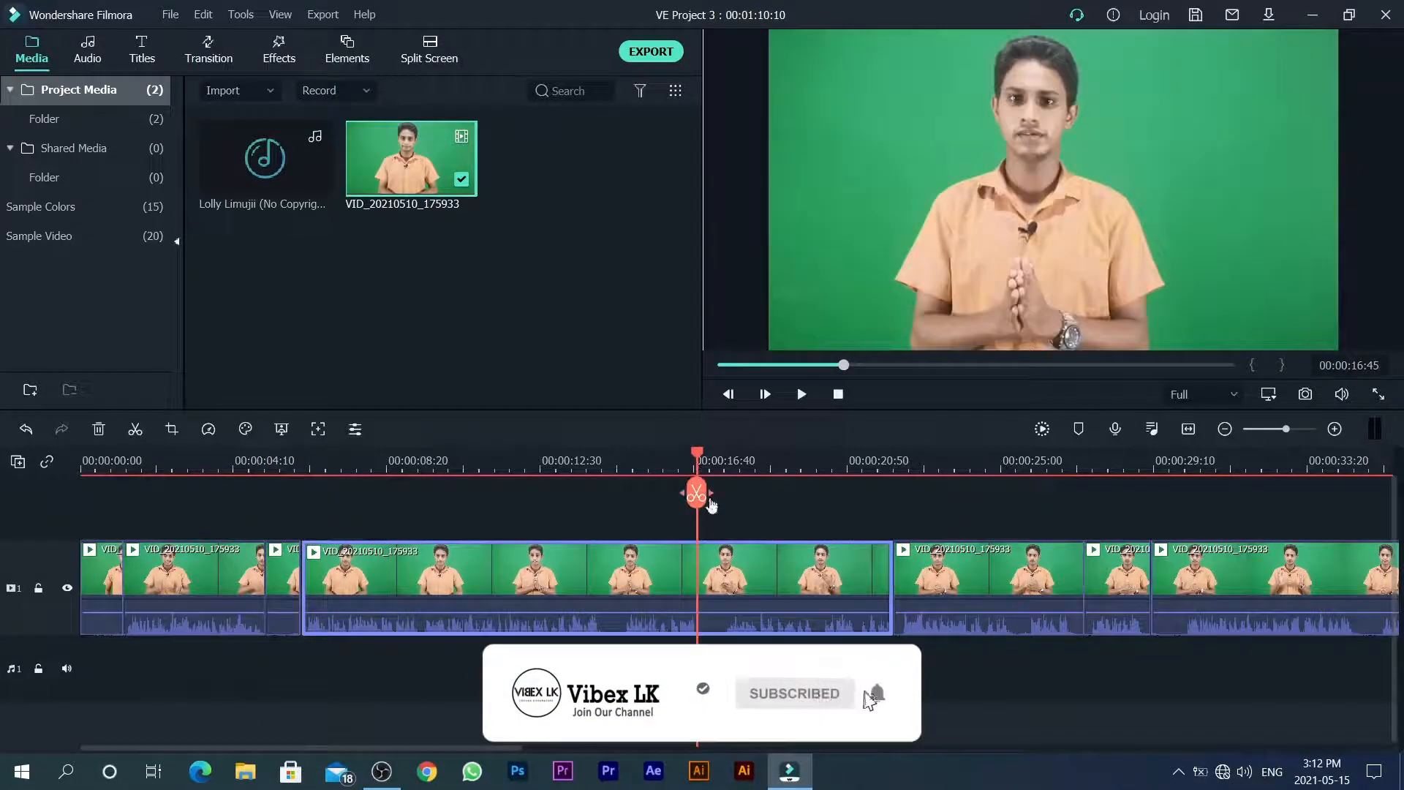
key(ctrl+b)
click(741, 469)
drag(740, 454, 724, 460)
key(ctrl+b)
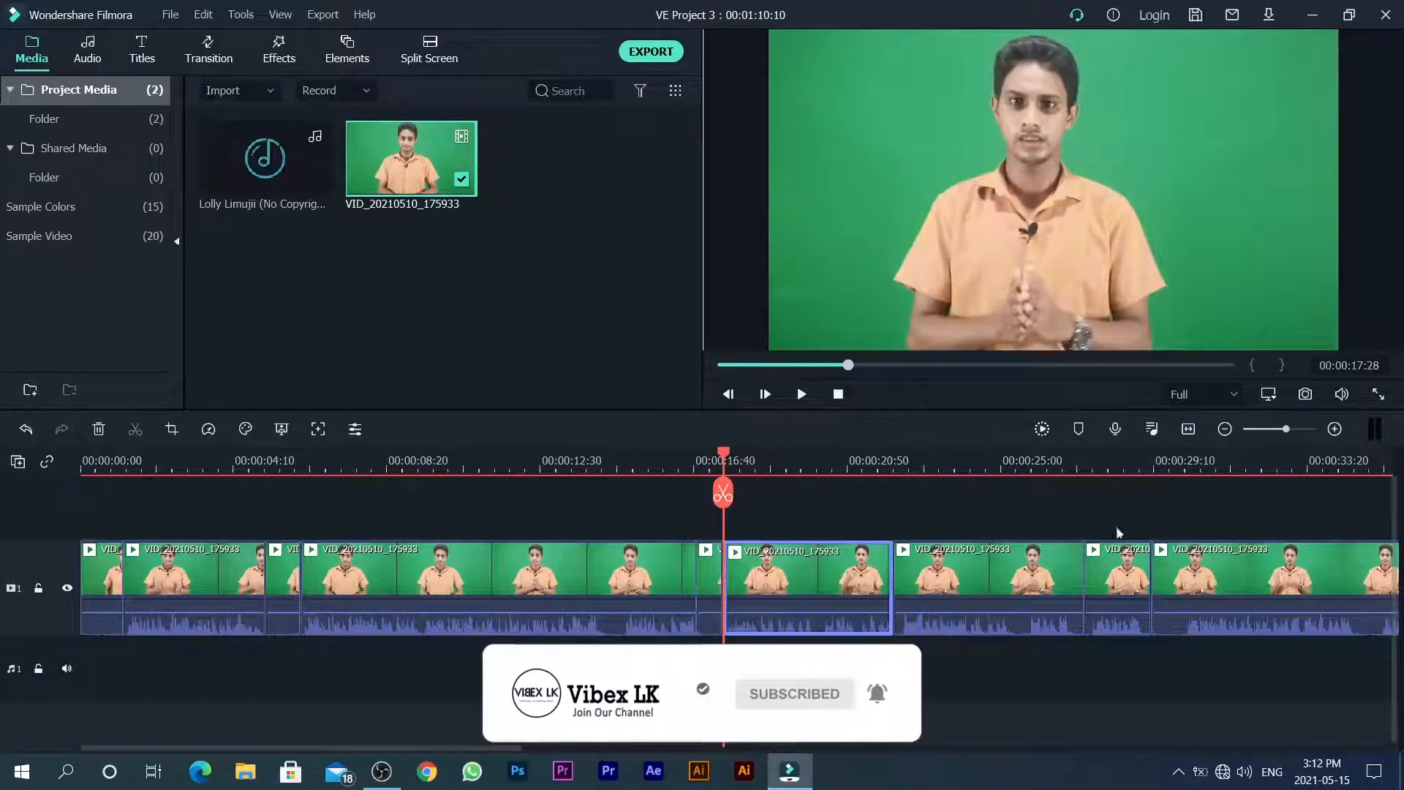
click(1182, 465)
key(ctrl+b)
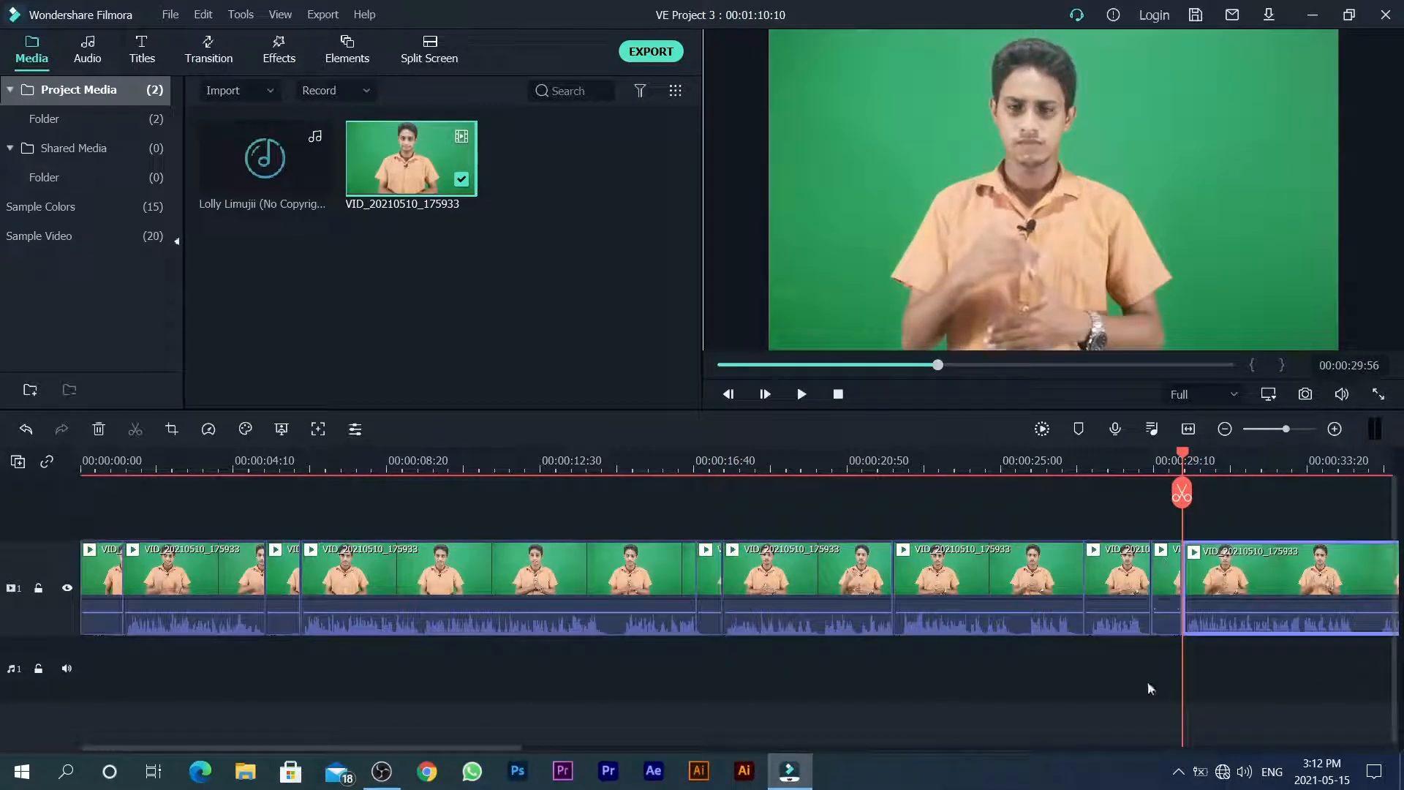
Split the long clip on both sides of the silent pause at about 35 seconds
drag(441, 748, 659, 748)
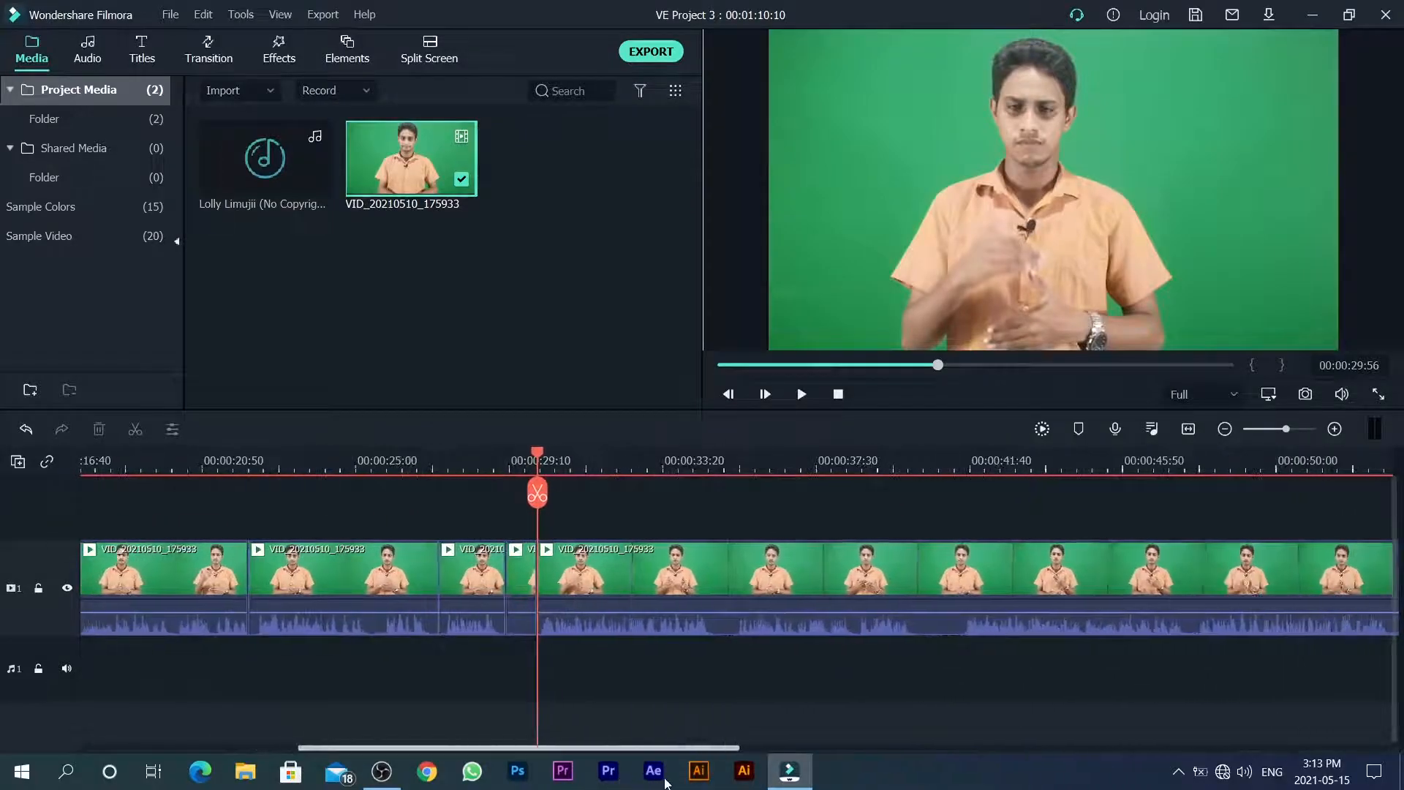
click(709, 462)
click(739, 560)
key(ctrl+b)
drag(752, 462, 737, 458)
key(ctrl+b)
Split the clip at 00:00:40:00 and again at about 41 seconds, where the silent pause ends
click(906, 462)
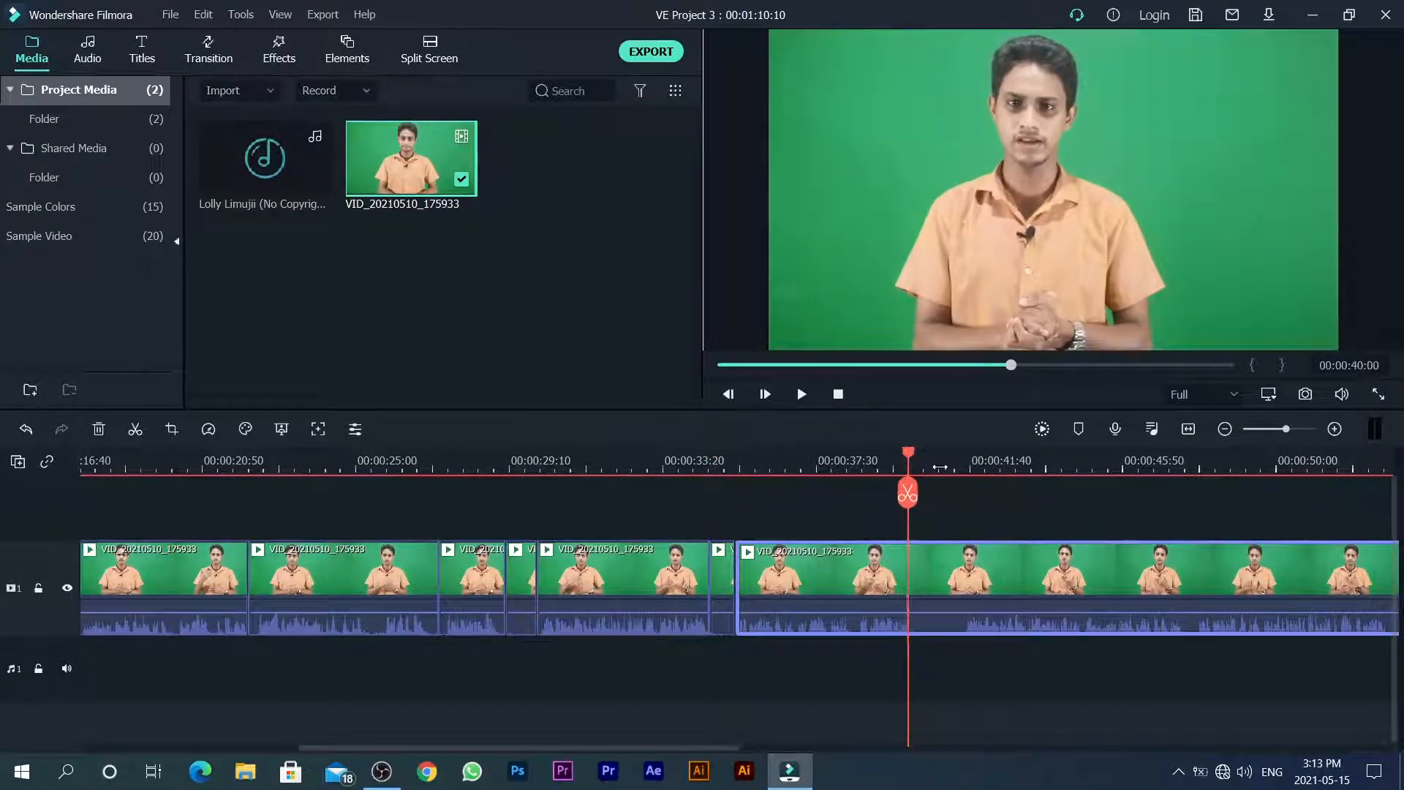
key(ctrl+b)
click(964, 465)
key(ctrl+b)
Split the video on both sides of the silent pause at about 55 seconds
drag(765, 747, 949, 747)
click(970, 462)
click(932, 462)
key(ctrl+b)
click(908, 462)
key(ctrl+b)
Split the video at 00:01:05:10 and slightly before it to isolate the silent pause there
click(1194, 462)
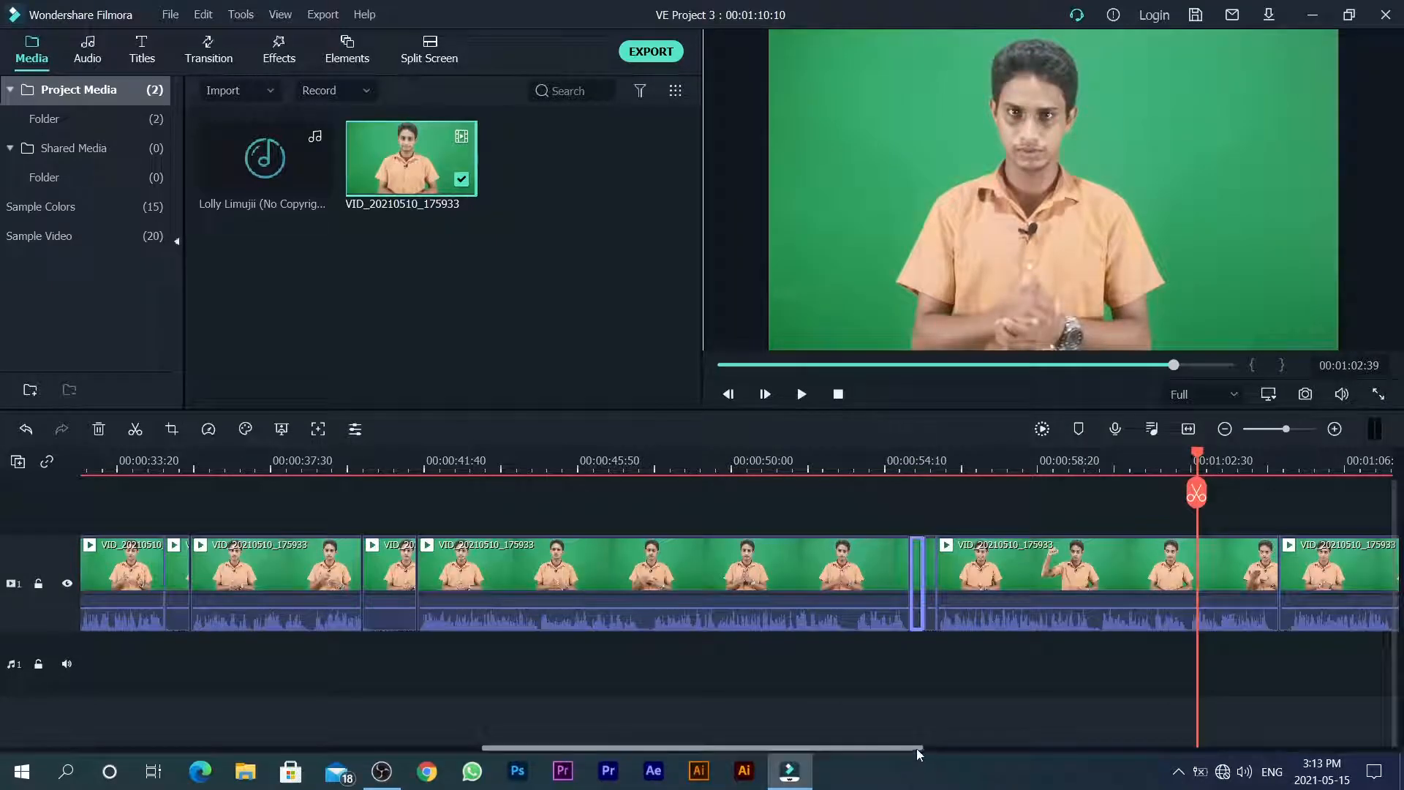
drag(834, 748, 925, 748)
click(1016, 462)
key(ctrl+b)
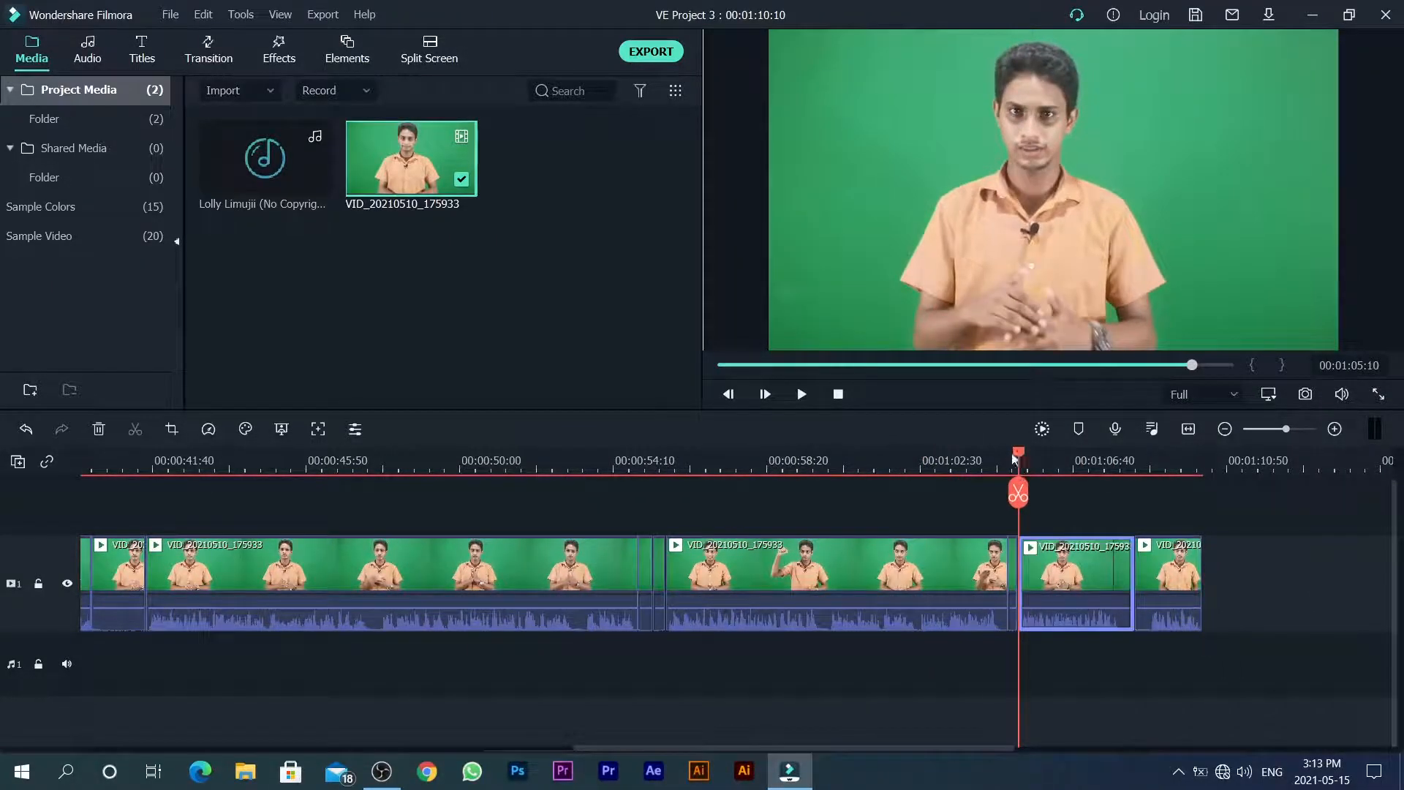
click(1000, 462)
key(ctrl+b)
Split the closing part of the video around its last silent pause and return the playhead to the start
click(1161, 468)
drag(1160, 476, 3, 493)
key(ctrl+b)
key(ctrl+b)
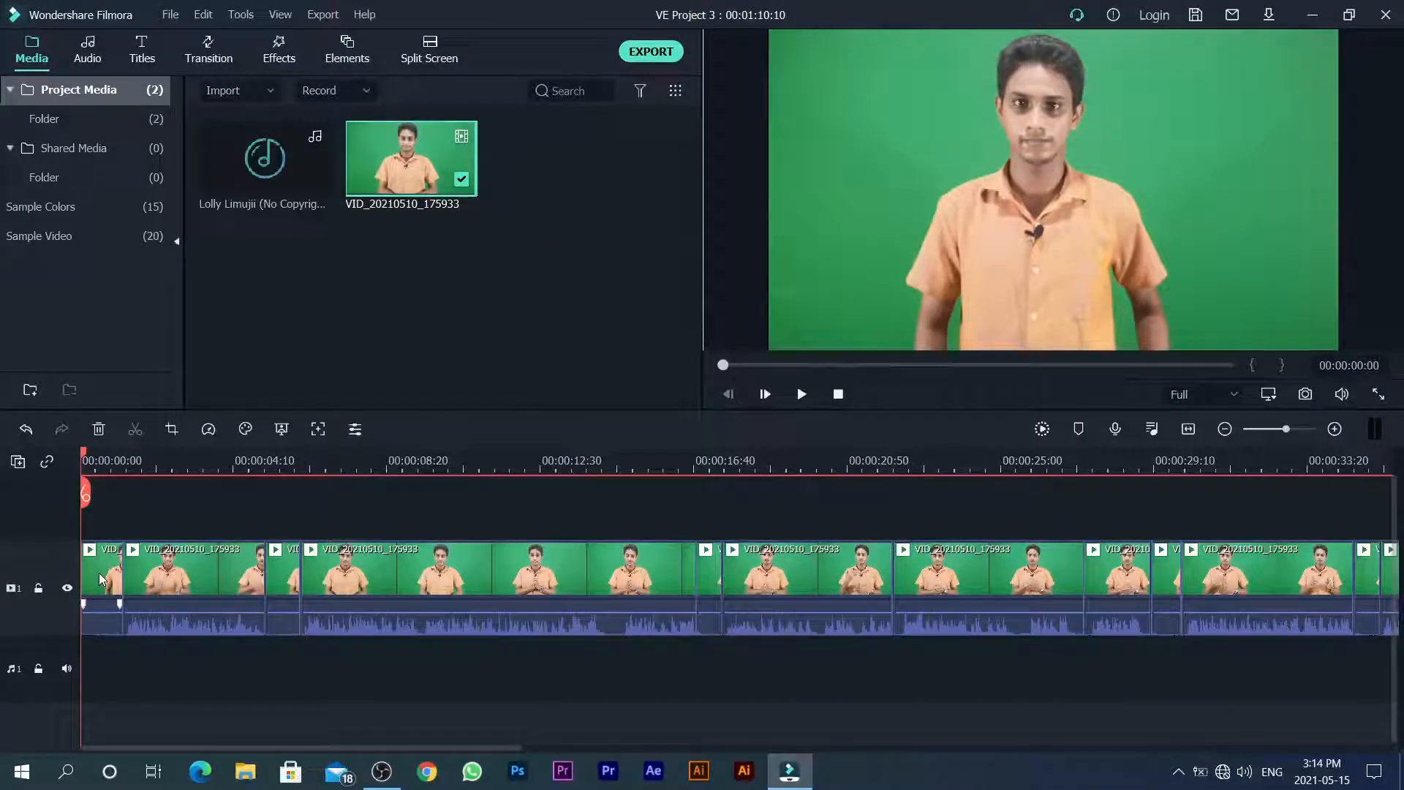
Detach the audio from the short silent piece at the very start of the video track
click(102, 577)
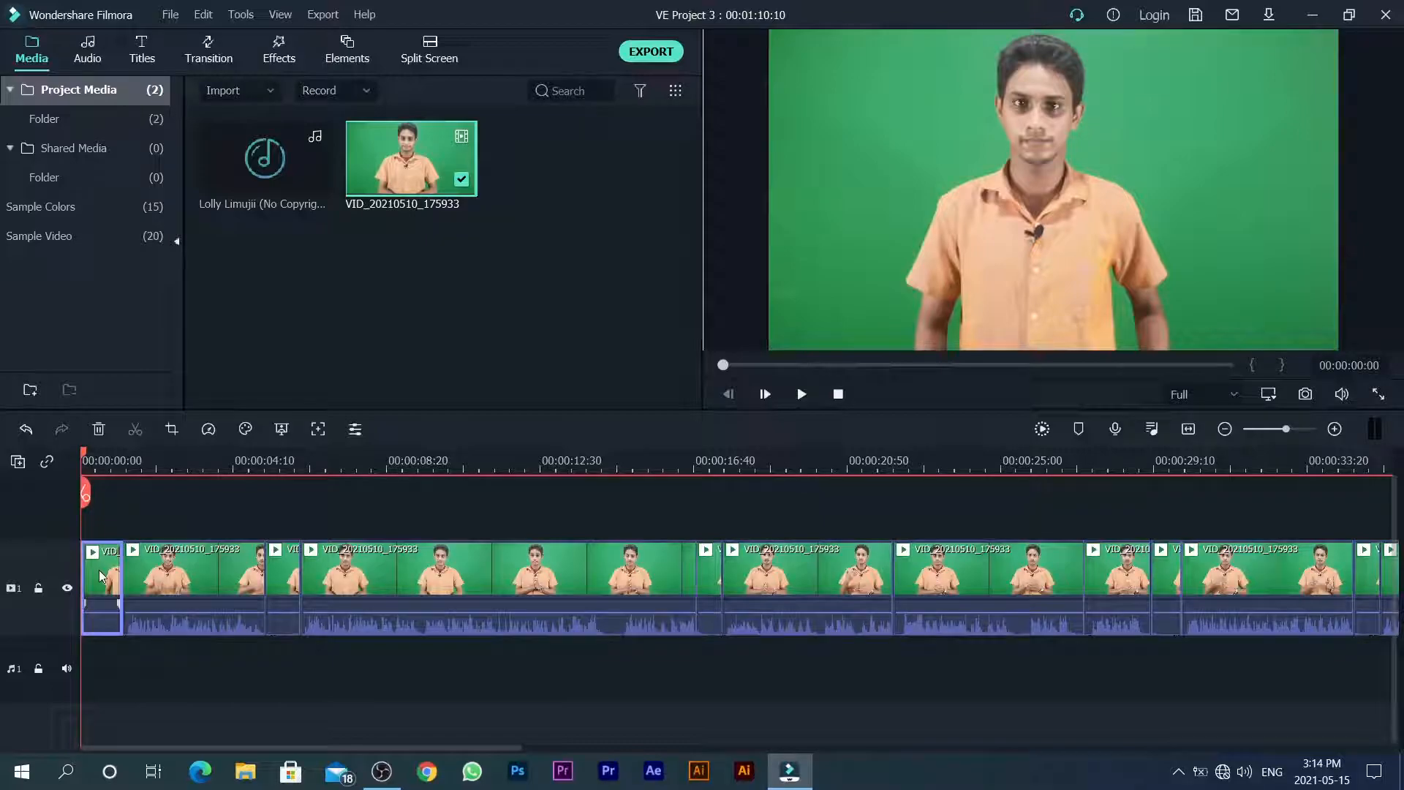
right_click(100, 575)
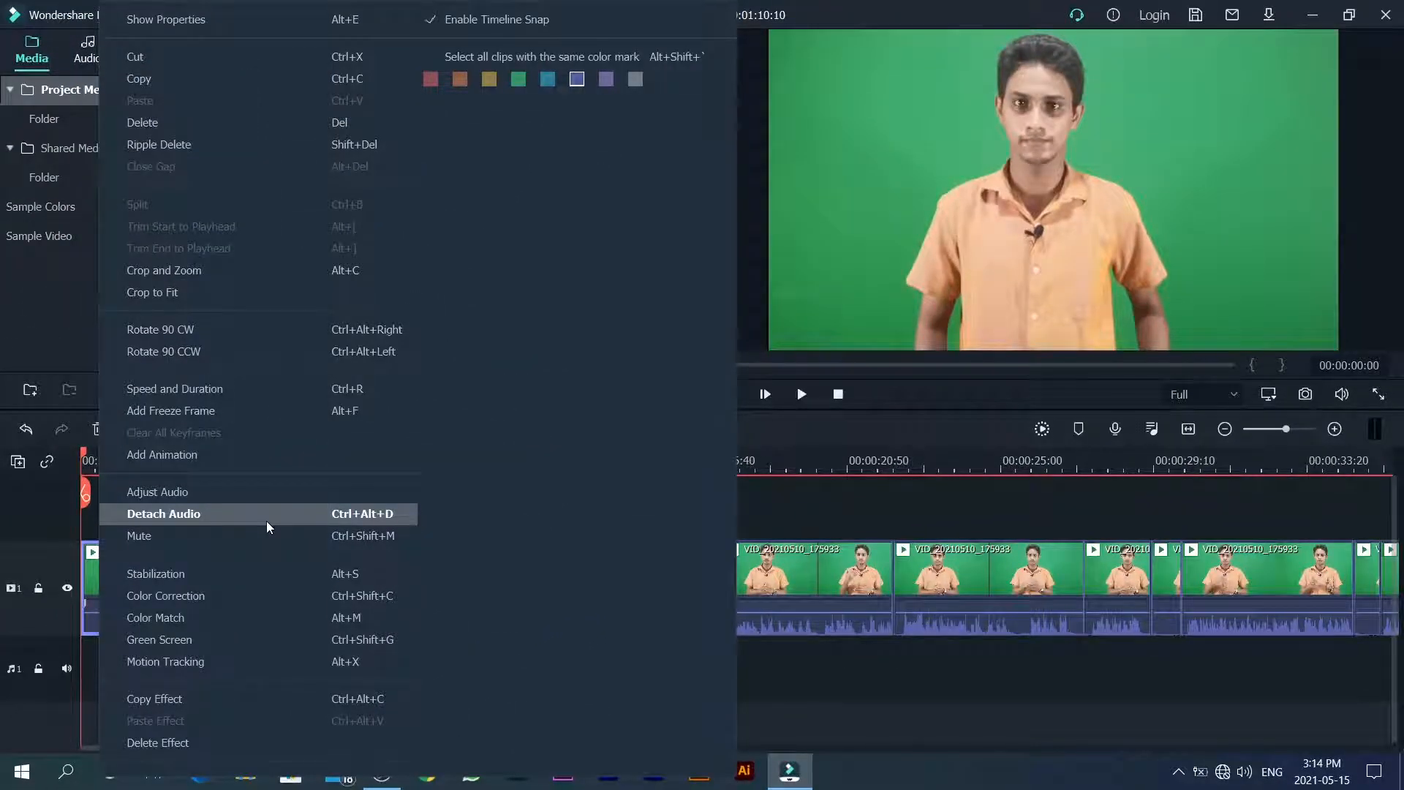
click(267, 520)
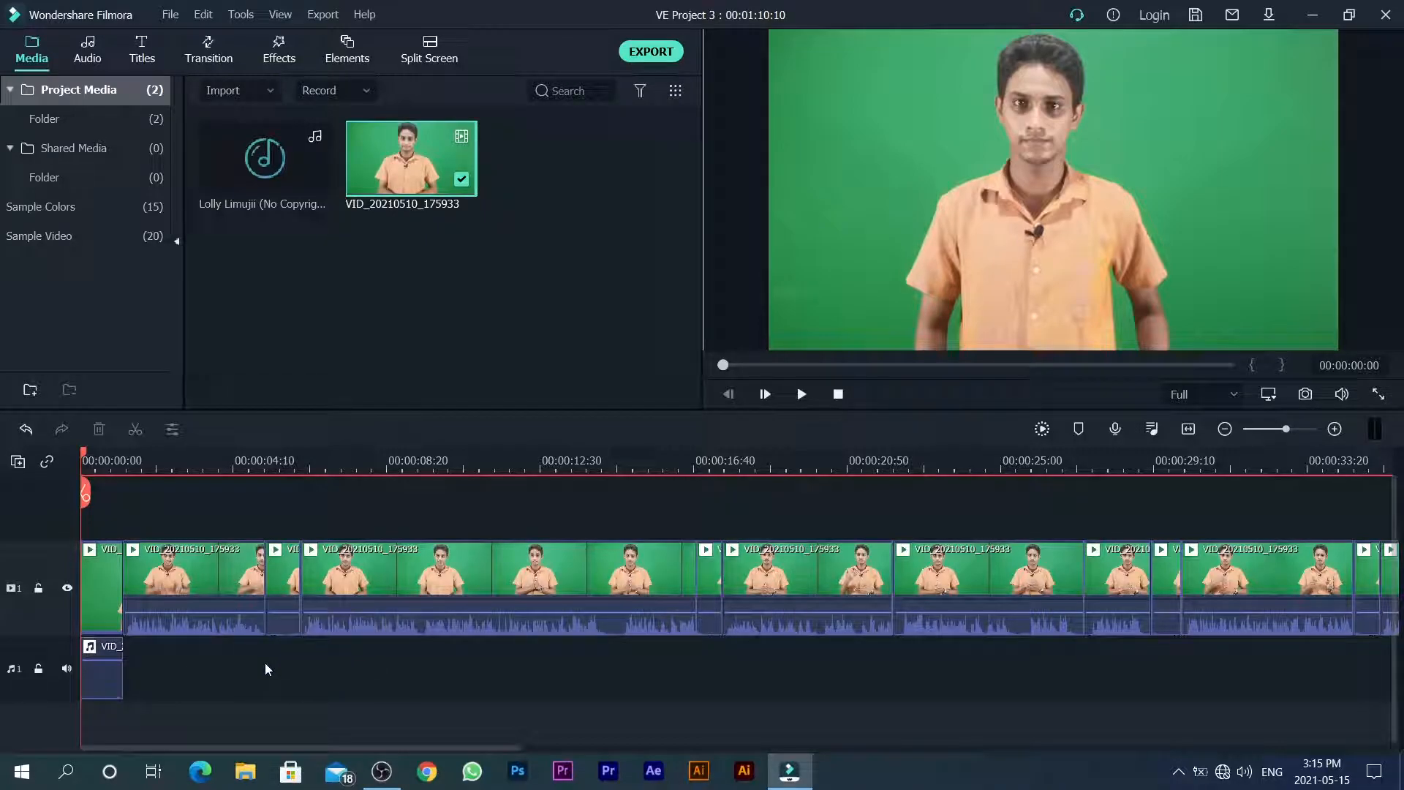
Detach the audio from the silent pieces at about 5, 17 and 29 seconds
click(283, 578)
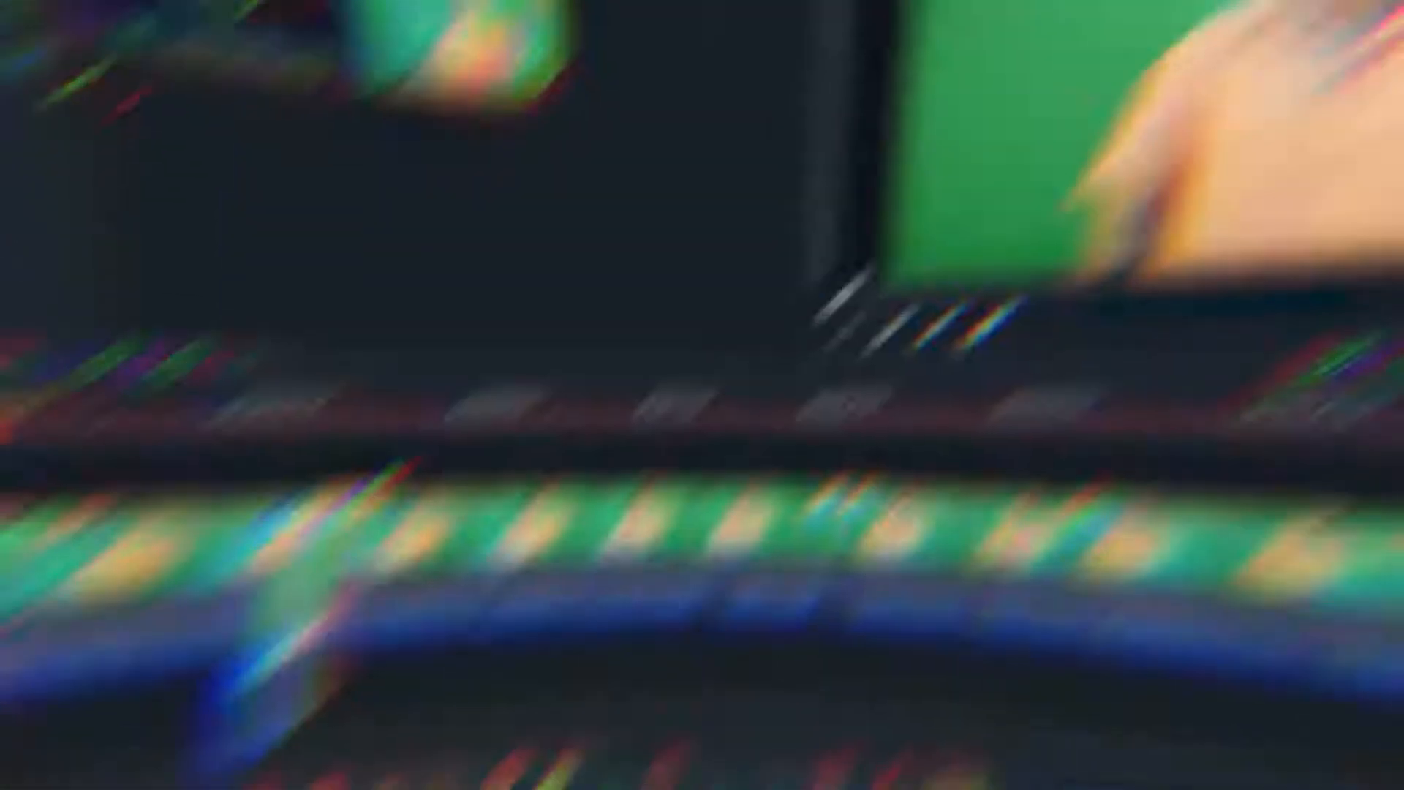
right_click(282, 578)
click(319, 515)
right_click(709, 578)
click(745, 519)
right_click(1168, 580)
click(830, 515)
Detach the audio from each remaining silent piece through to the end of the video track
drag(497, 748, 1030, 749)
right_click(681, 580)
click(720, 515)
right_click(889, 580)
click(834, 515)
right_click(835, 574)
click(842, 513)
right_click(849, 574)
click(849, 513)
right_click(1193, 571)
click(1031, 513)
right_click(1201, 561)
click(1032, 513)
right_click(928, 573)
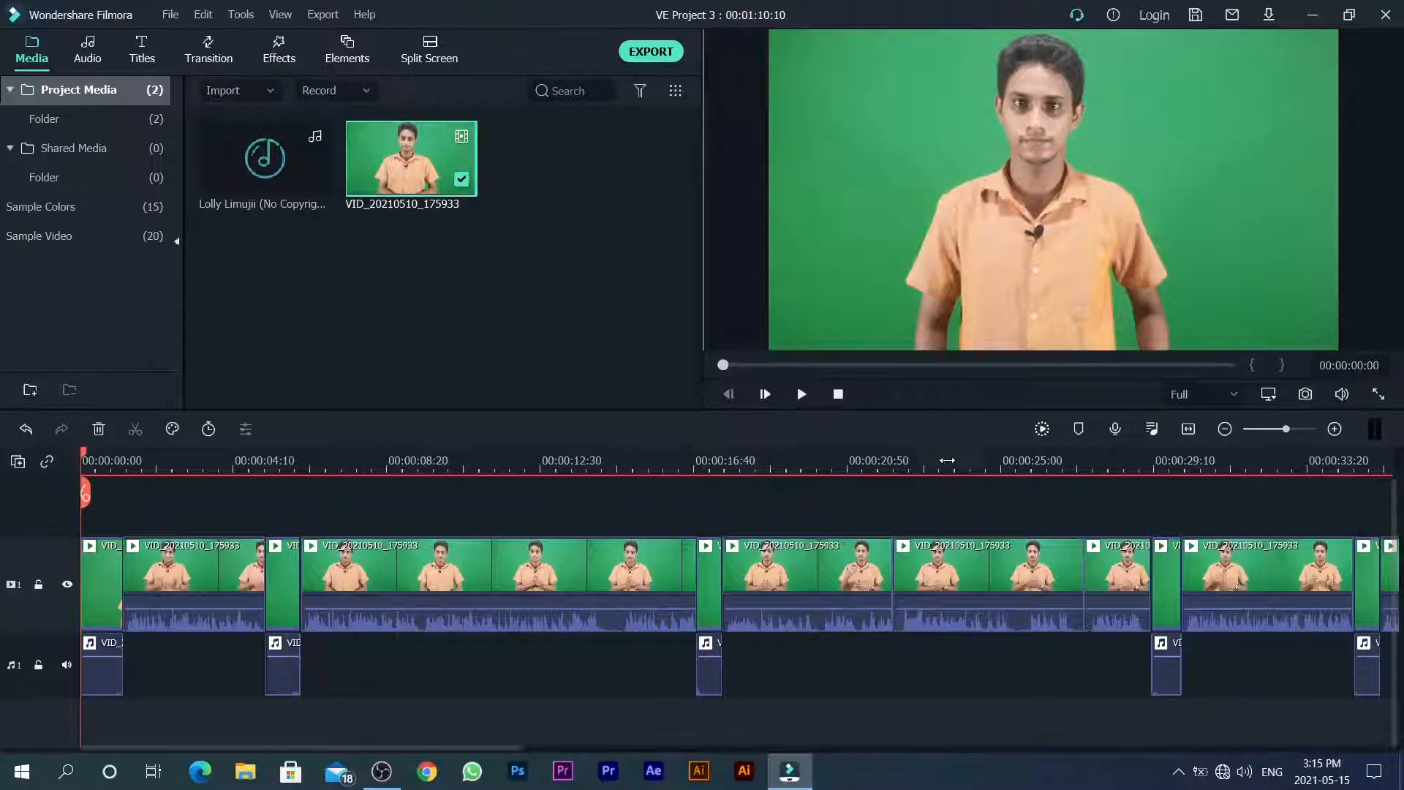
Delete all the detached silent audio pieces from audio track 1
drag(971, 467, 597, 463)
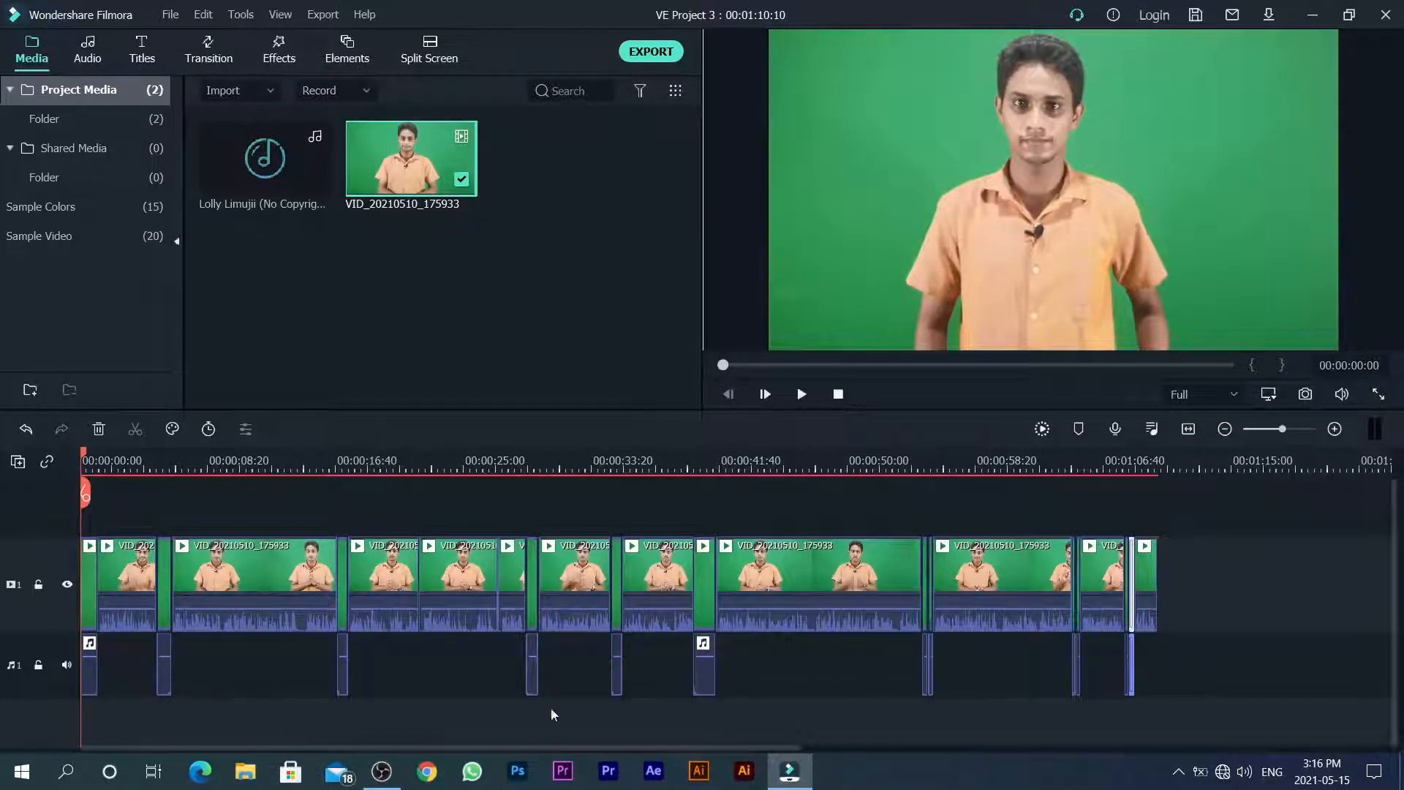
drag(1173, 668, 89, 655)
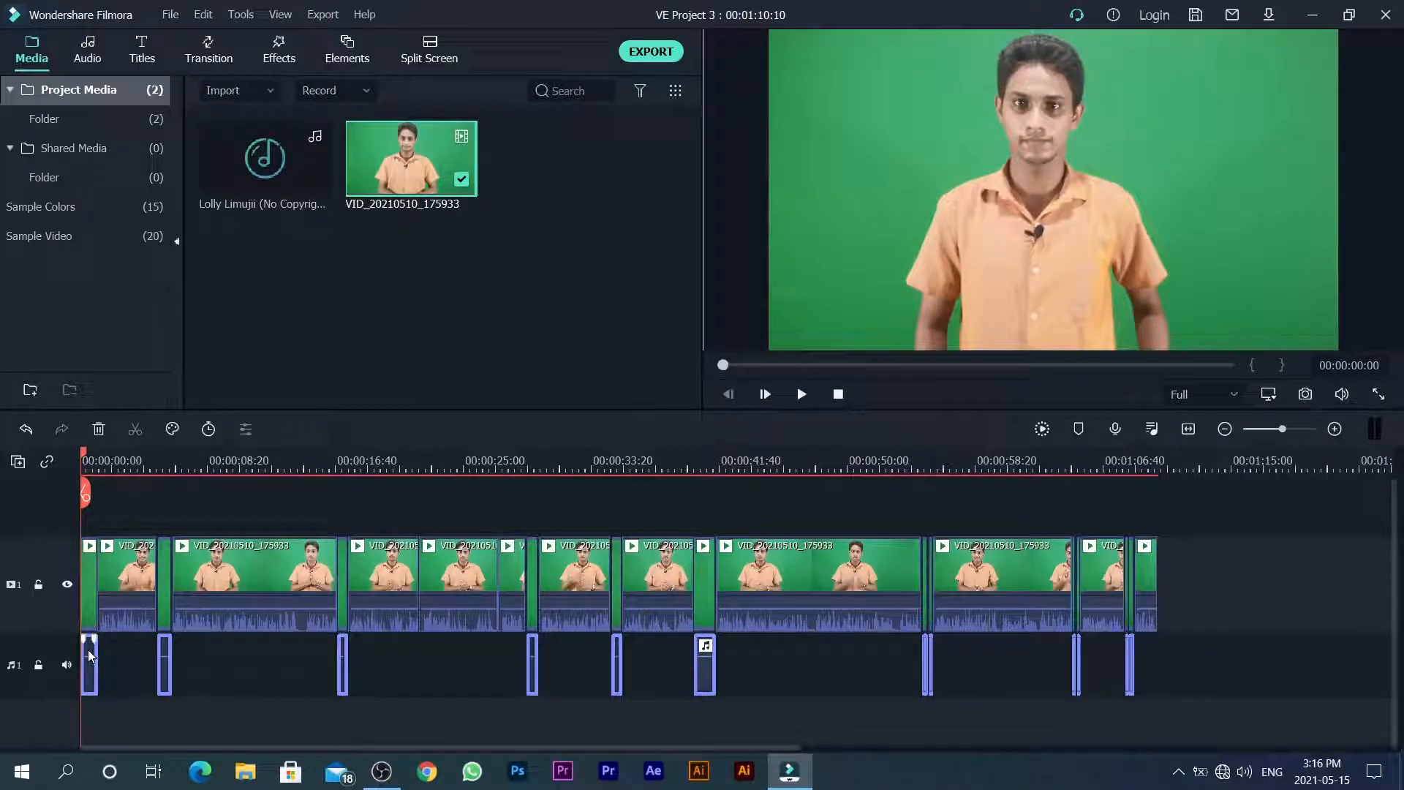
key(Delete)
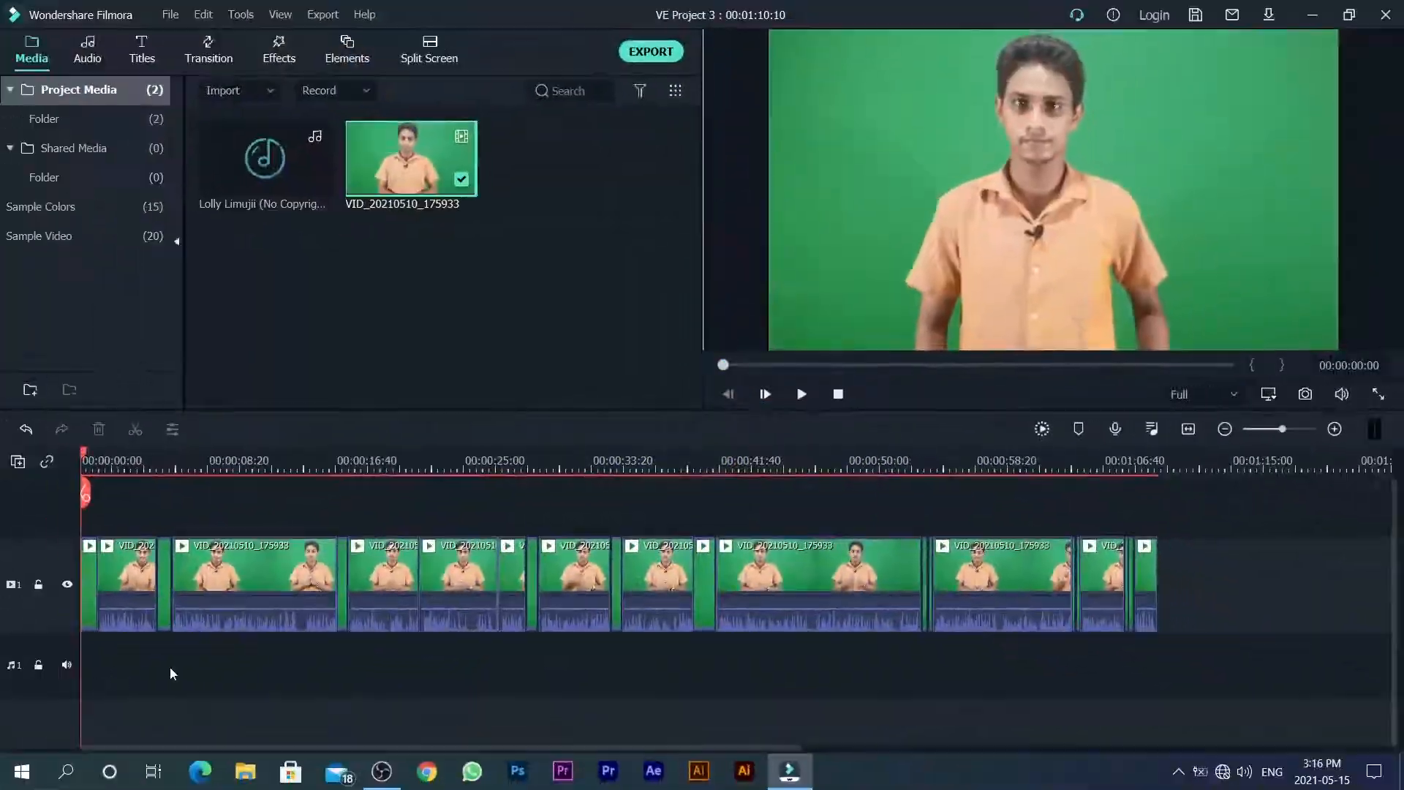
Place the Lolly Limujii (No Copyright Music) file at the start of audio track 1 and preview the mix
drag(253, 165, 73, 664)
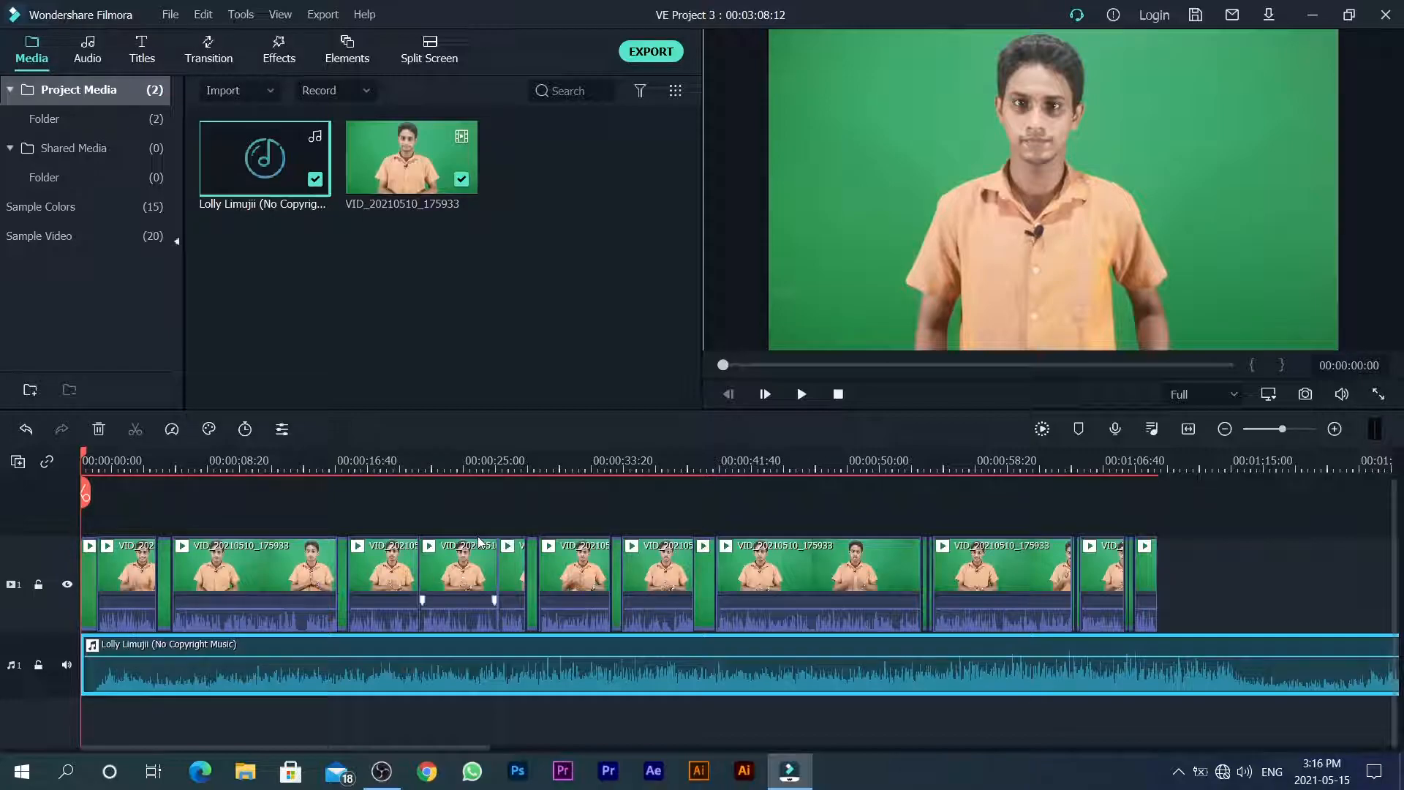
key(space)
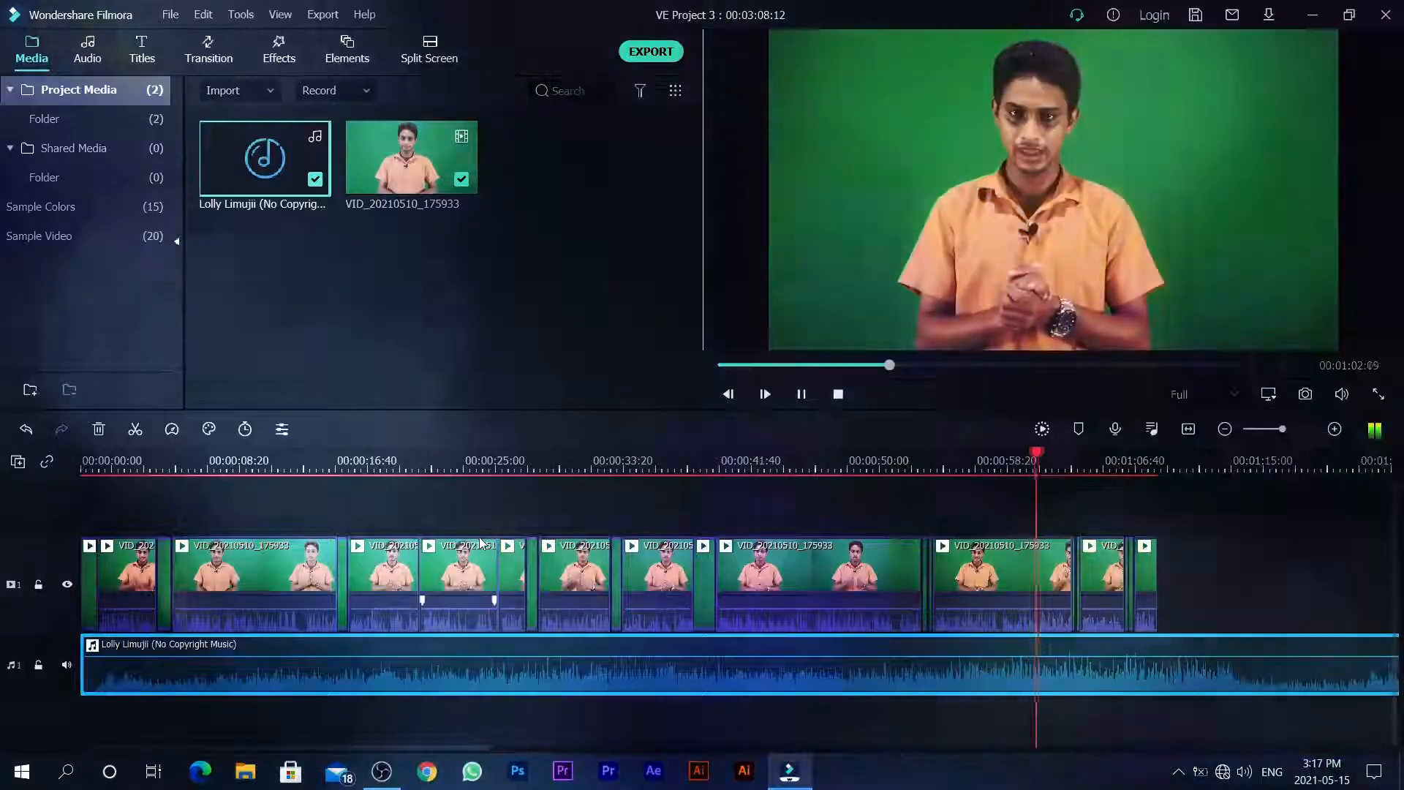
key(space)
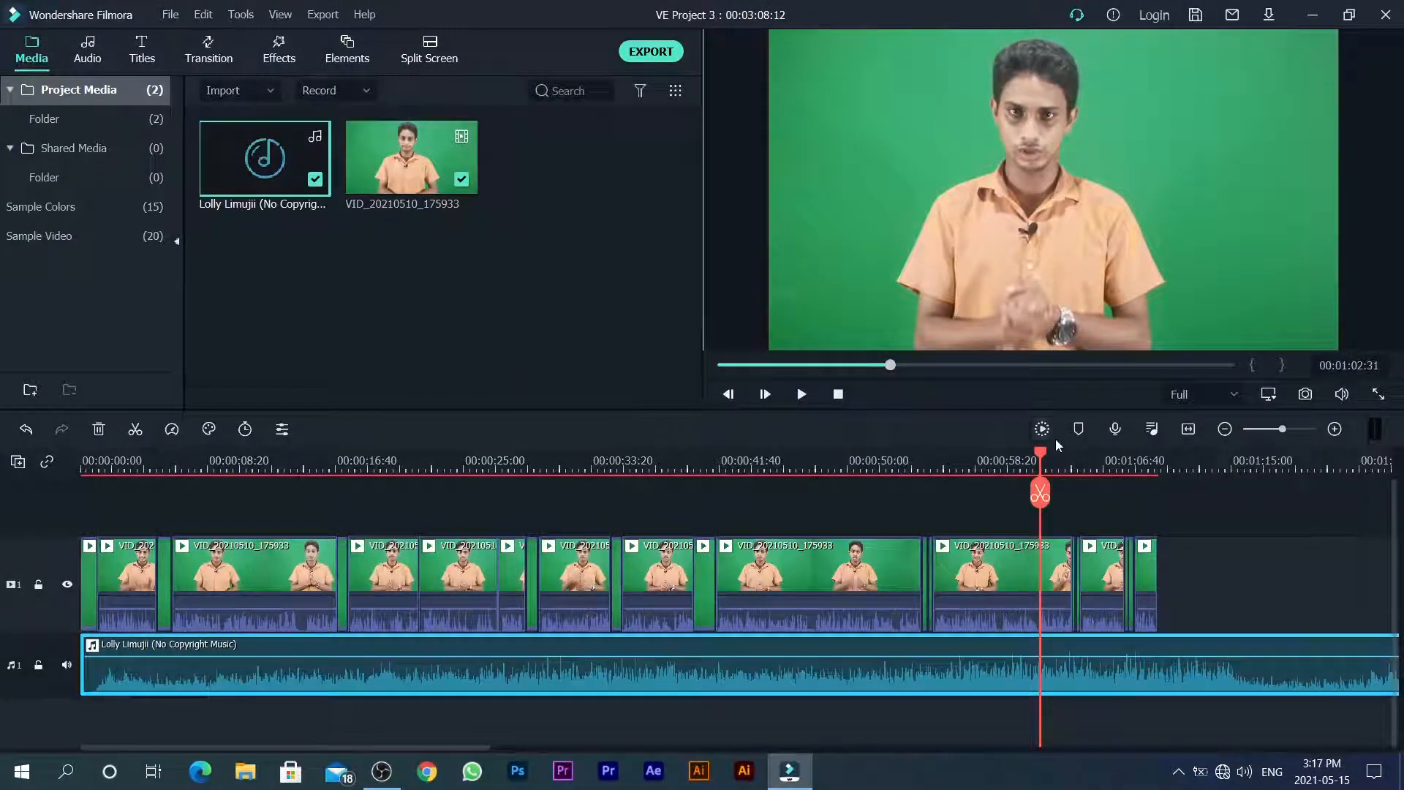
drag(912, 490, 483, 533)
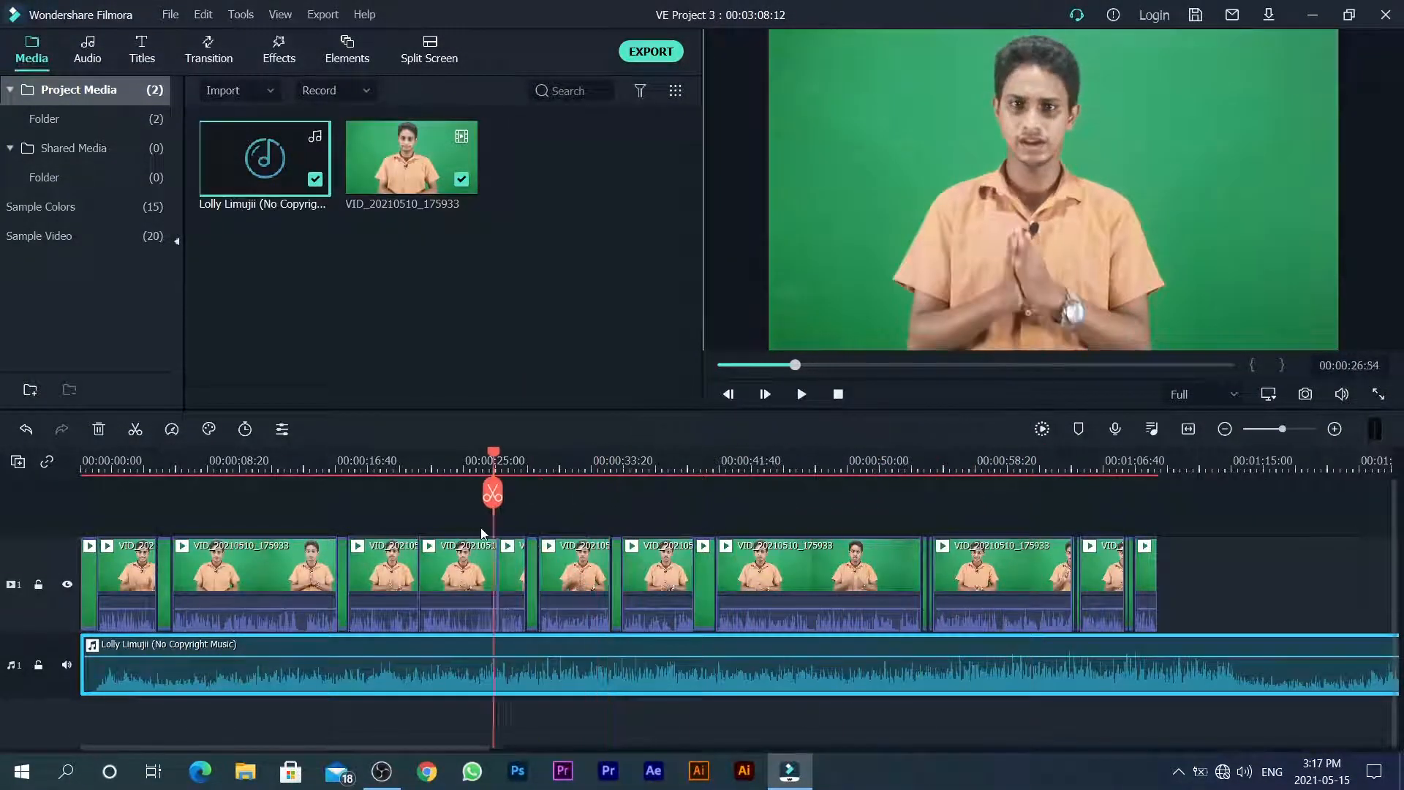
drag(327, 539, 215, 531)
drag(132, 521, 109, 521)
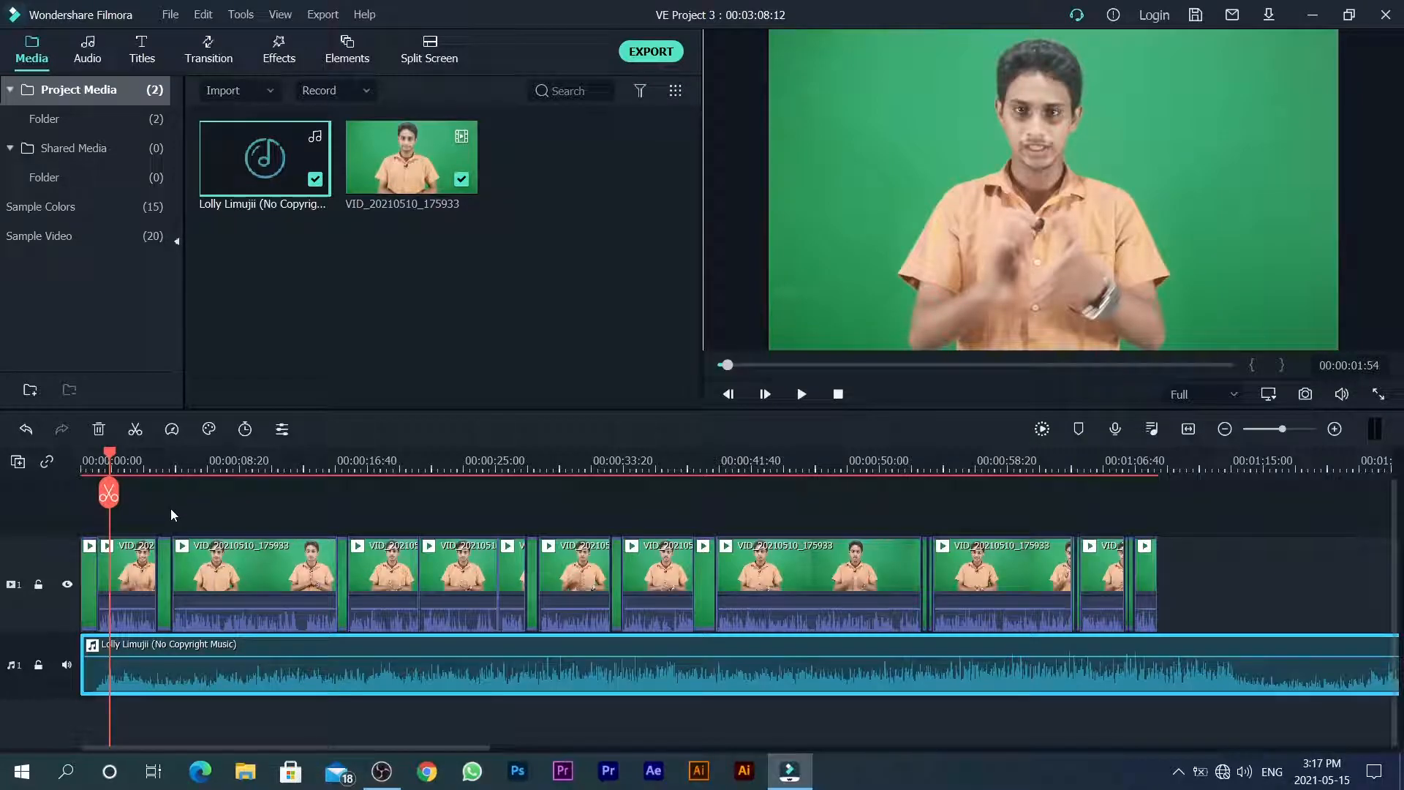
Enable audio ducking at 50% for all clips on the video track, preview the mix and apply the setting
click(1196, 568)
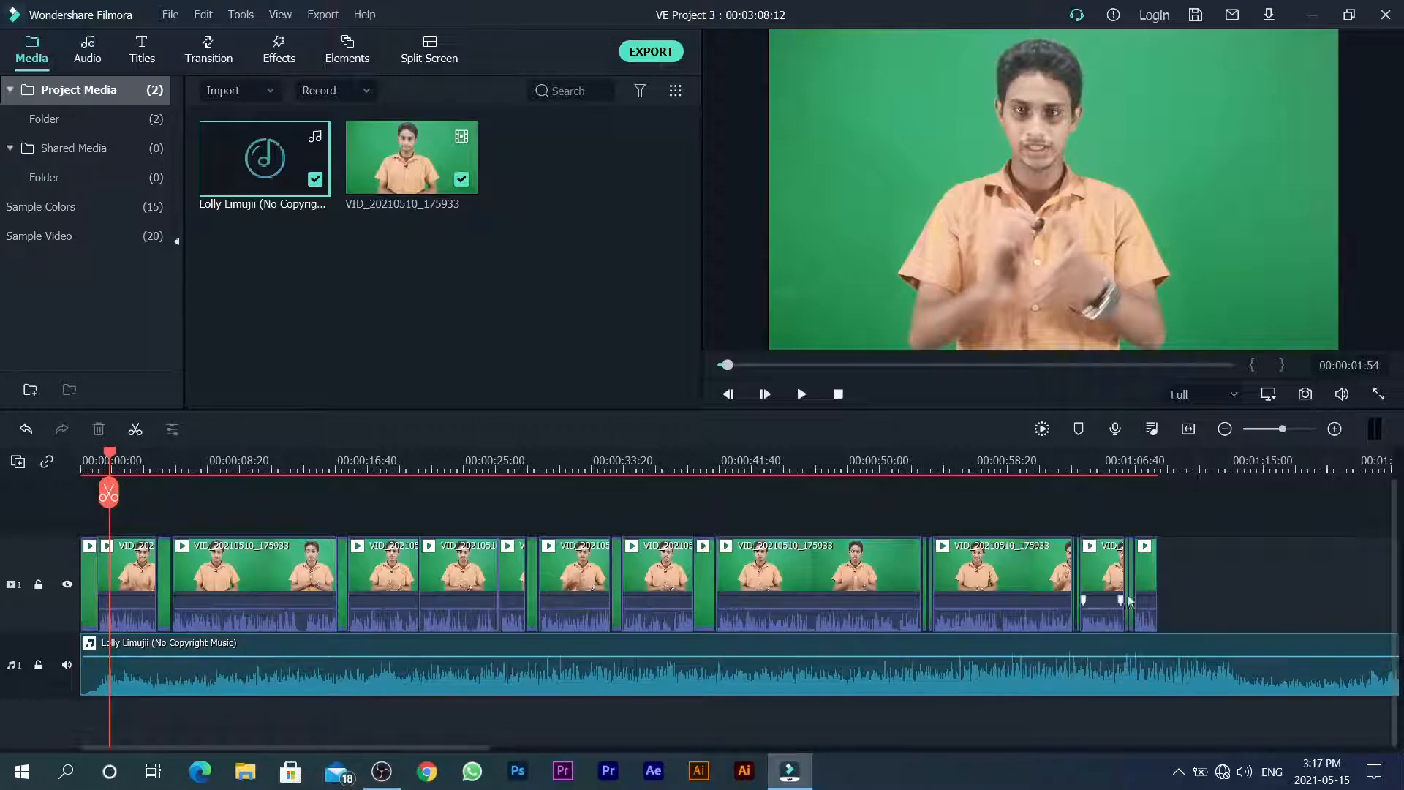
drag(991, 595, 683, 596)
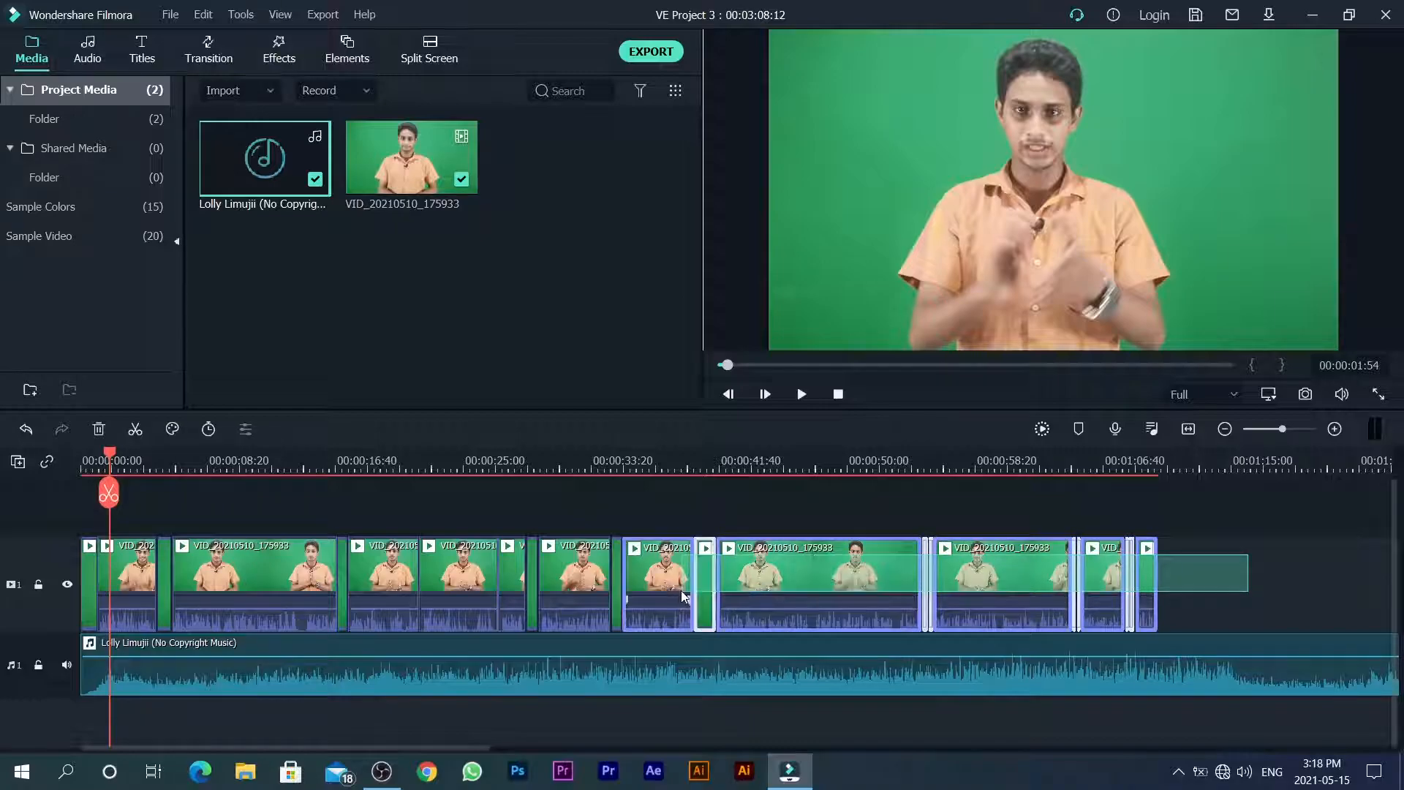
drag(88, 578, 89, 578)
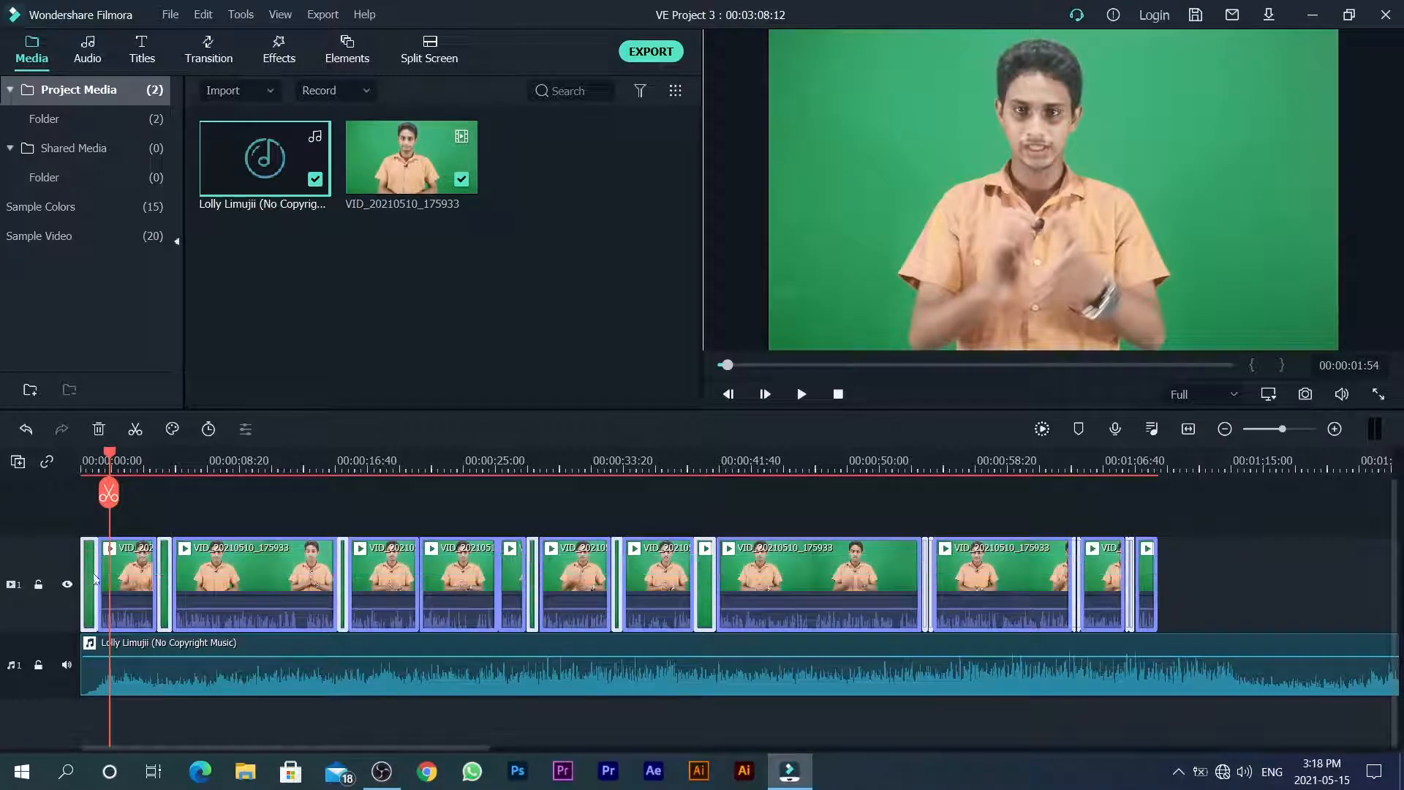
right_click(374, 570)
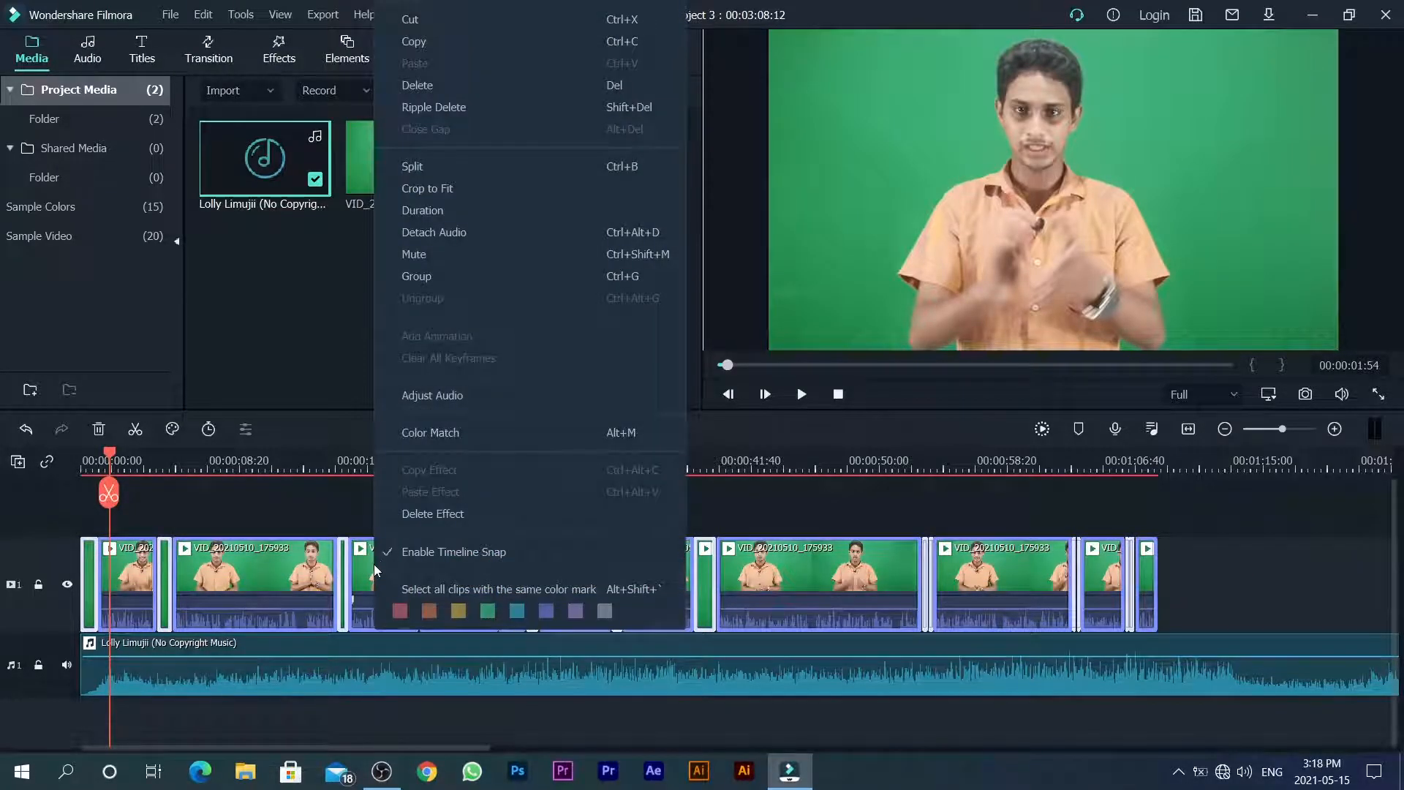
click(438, 396)
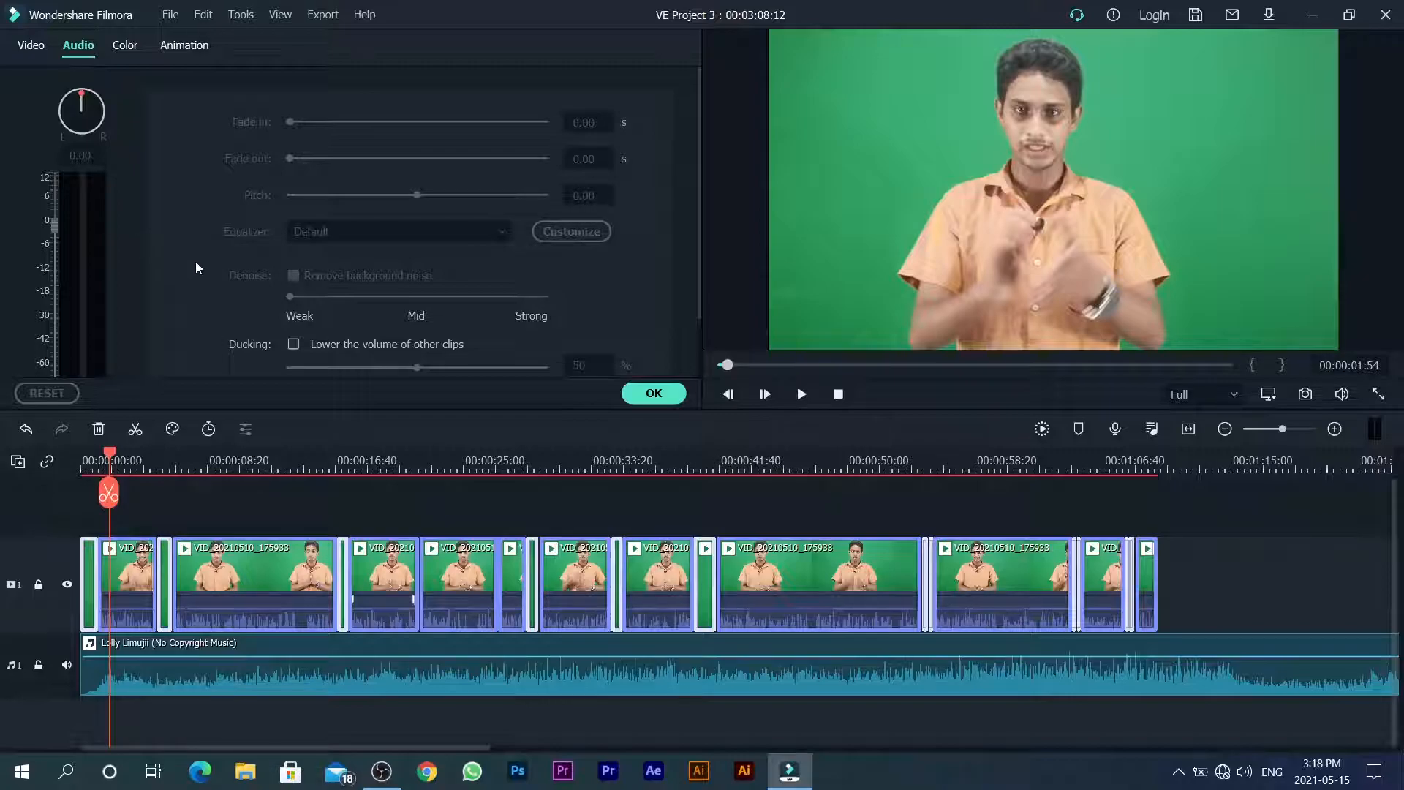
scroll(207, 267, down, 2)
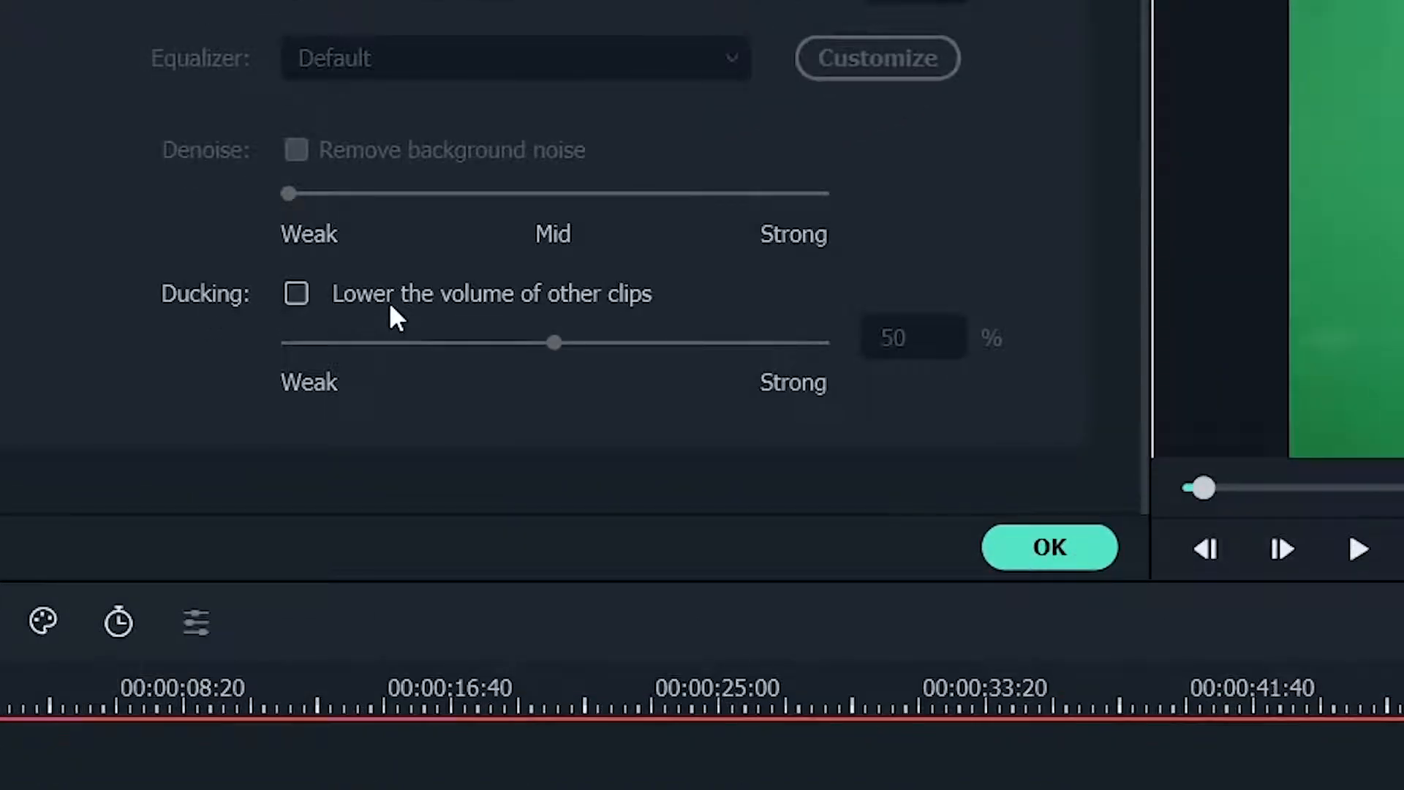
click(296, 293)
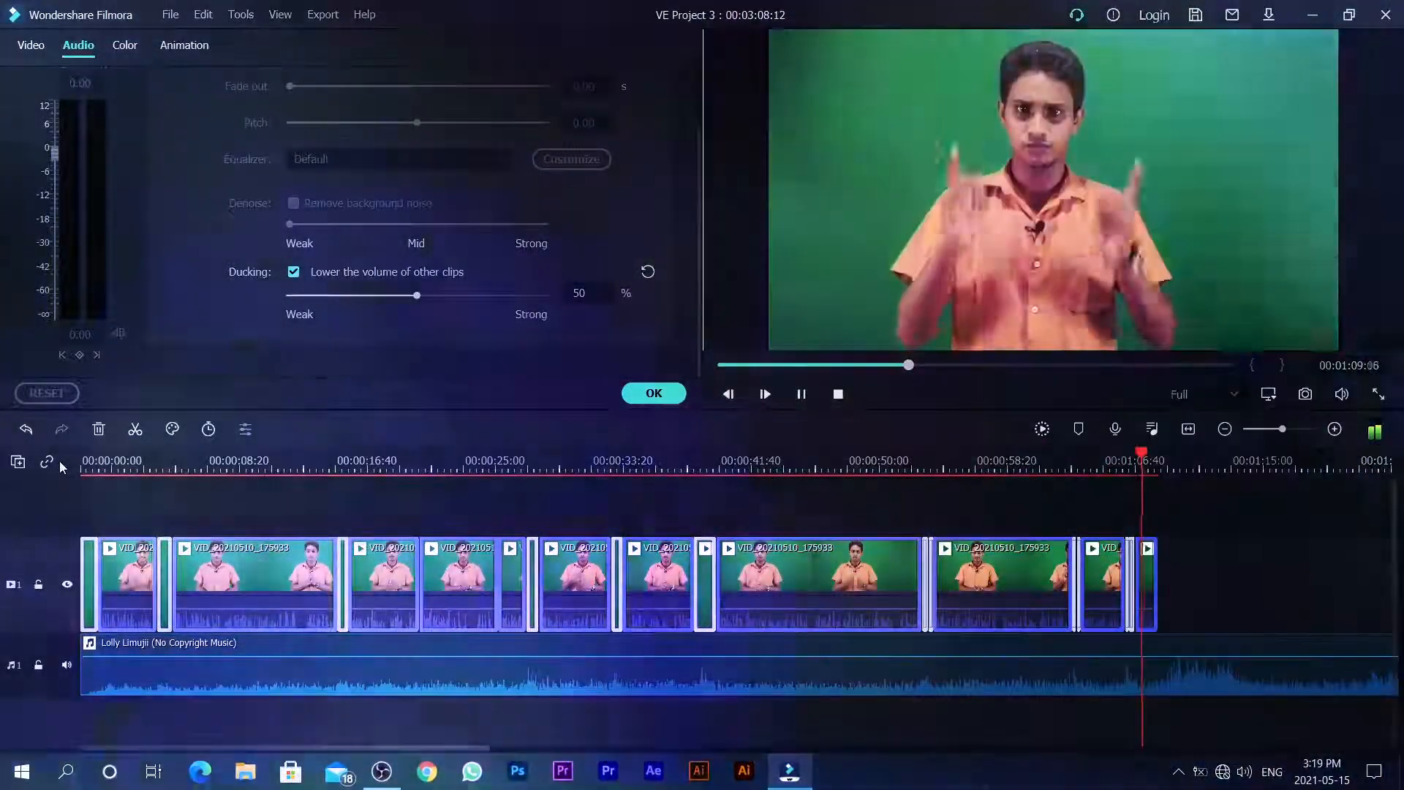
key(space)
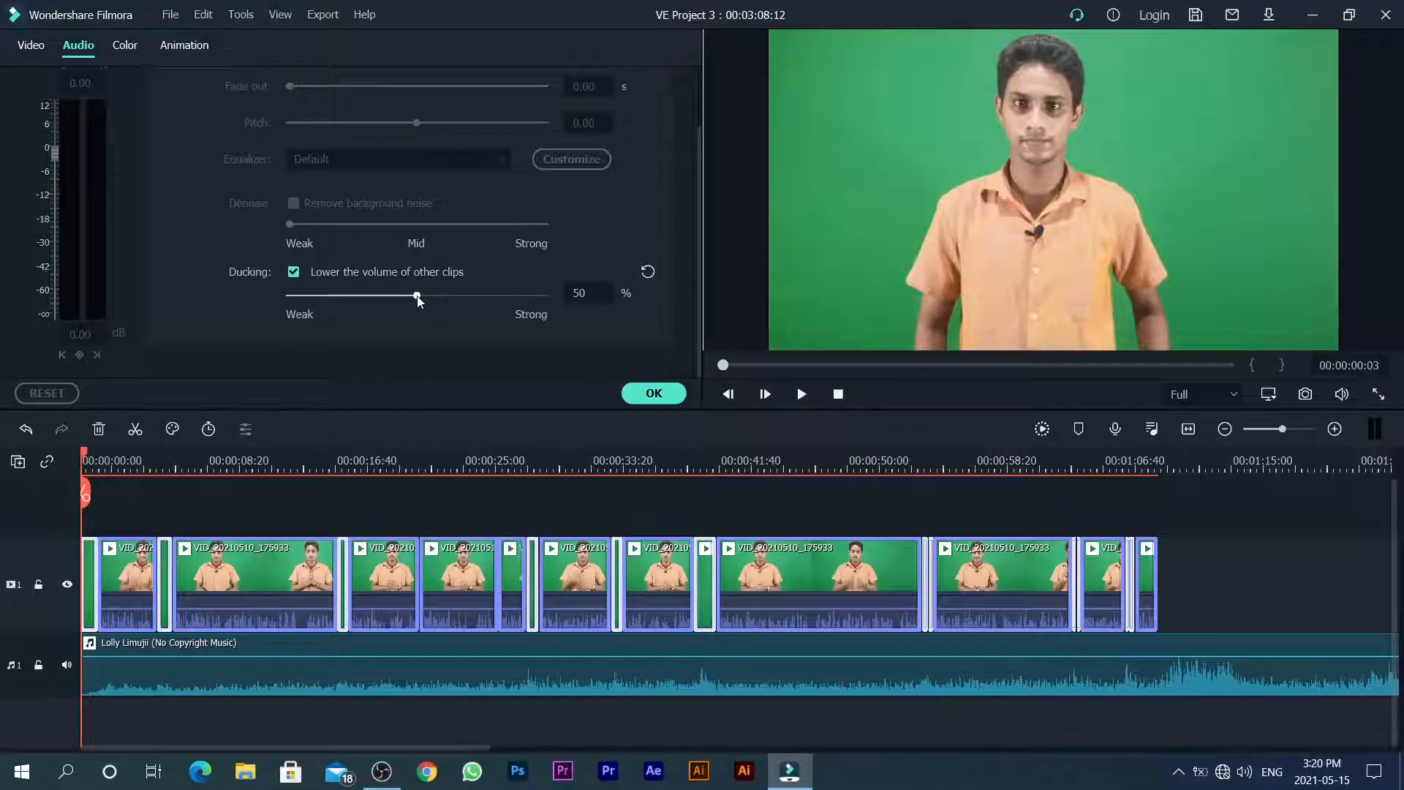
click(676, 390)
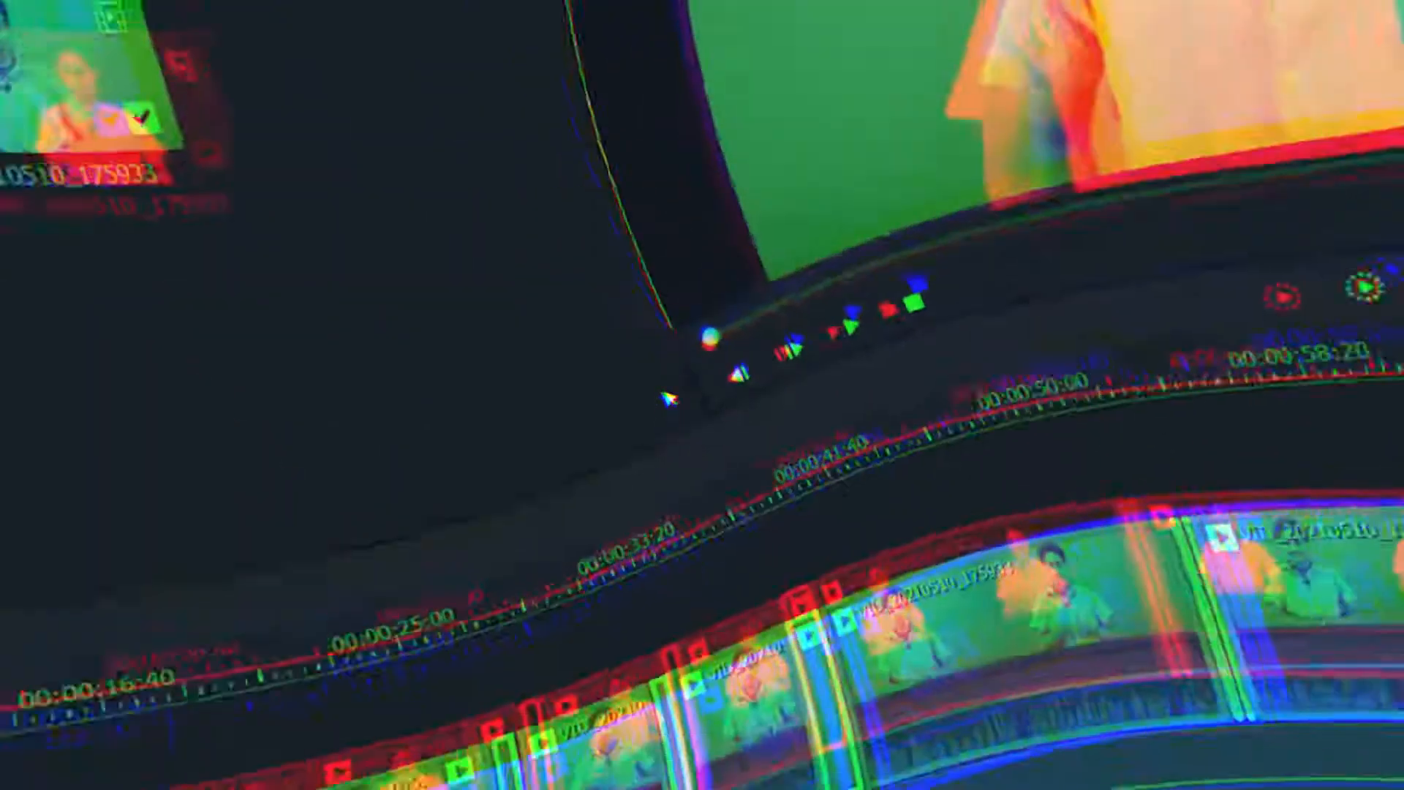